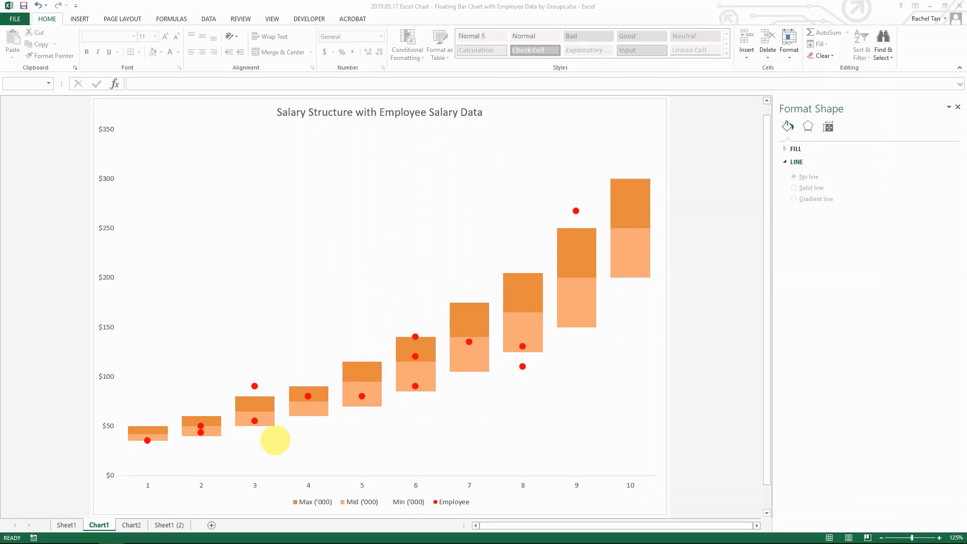
- Switch to the browser to view the YouTube floating bar chart video, and return to Excel to examine the department salary chart on Chart2
{"action": "key", "text": "alt+Tab"}
{"action": "key", "text": "alt+Tab"}
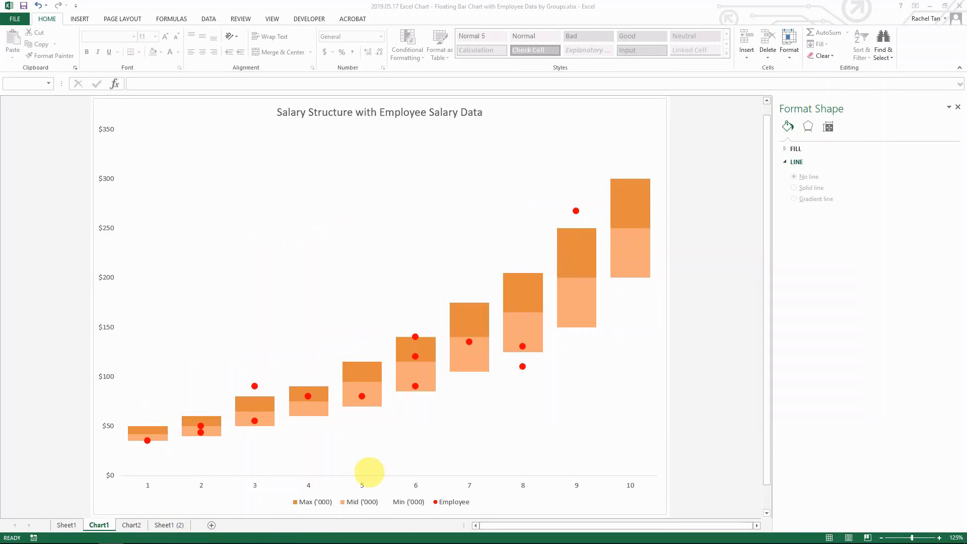
{"action": "mouse_move", "coordinate": [173, 539]}
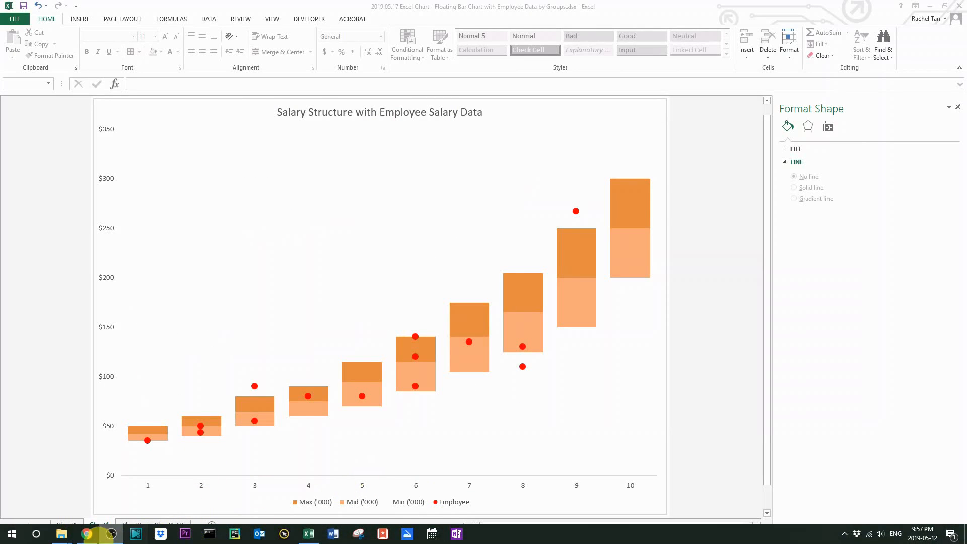
{"action": "left_click", "coordinate": [95, 535]}
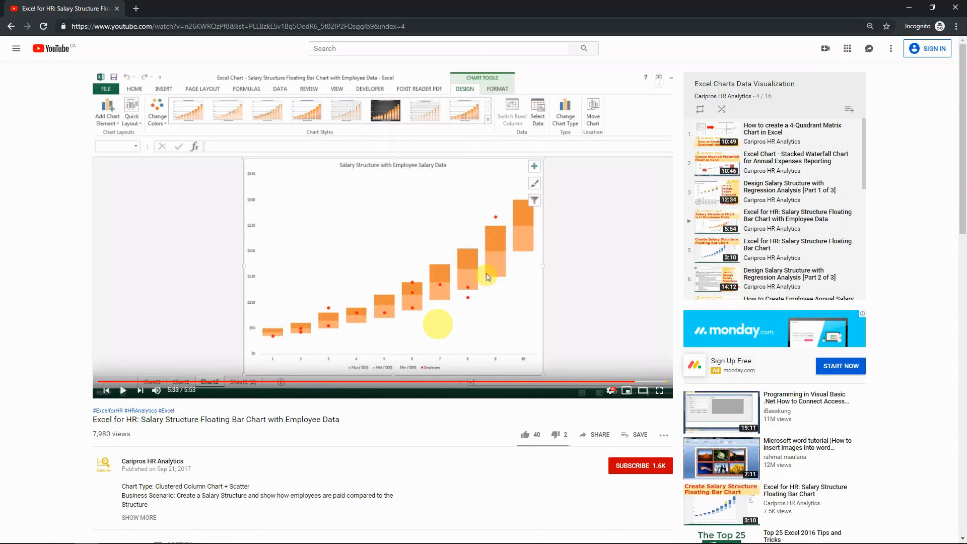
{"action": "mouse_move", "coordinate": [278, 543]}
{"action": "key", "text": "alt+Tab"}
{"action": "key", "text": "alt+Tab"}
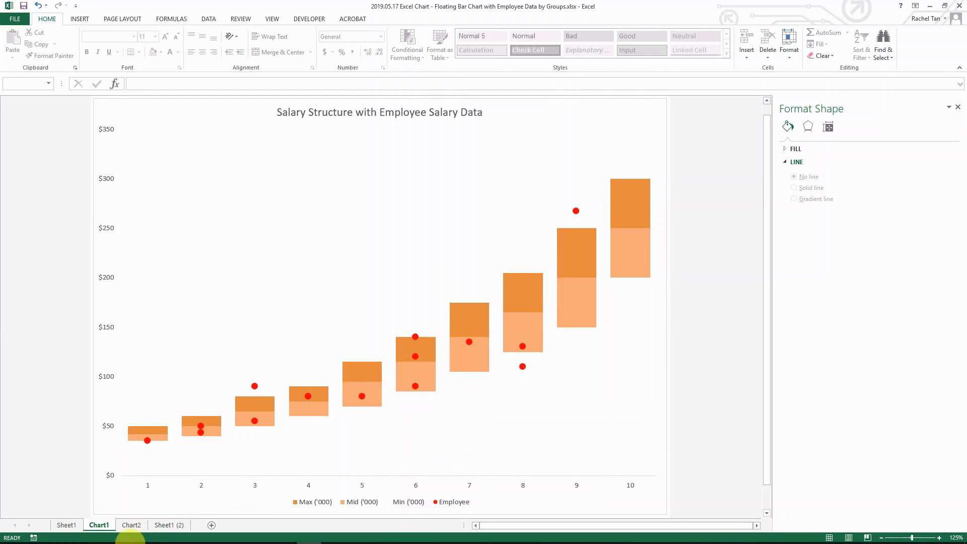
{"action": "left_click", "coordinate": [130, 525]}
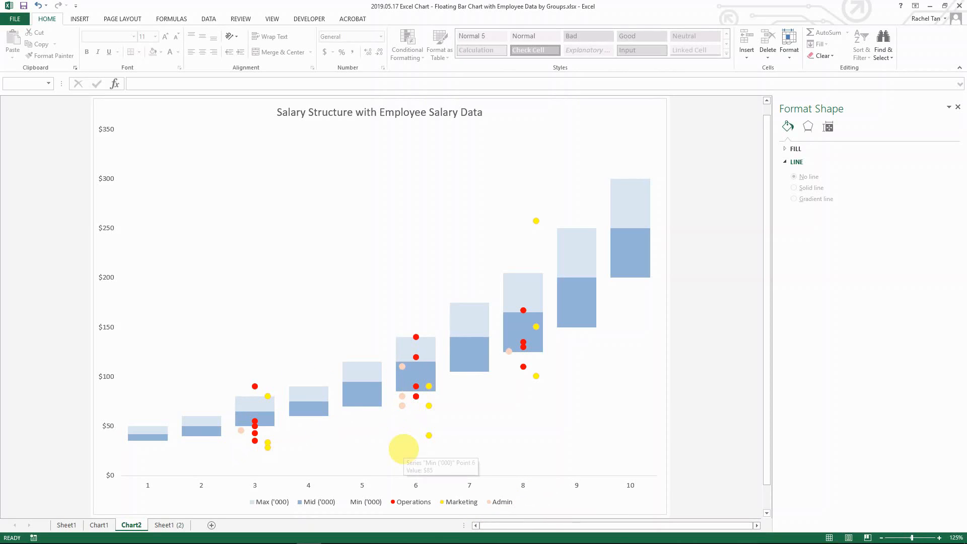
{"action": "mouse_move", "coordinate": [402, 366]}
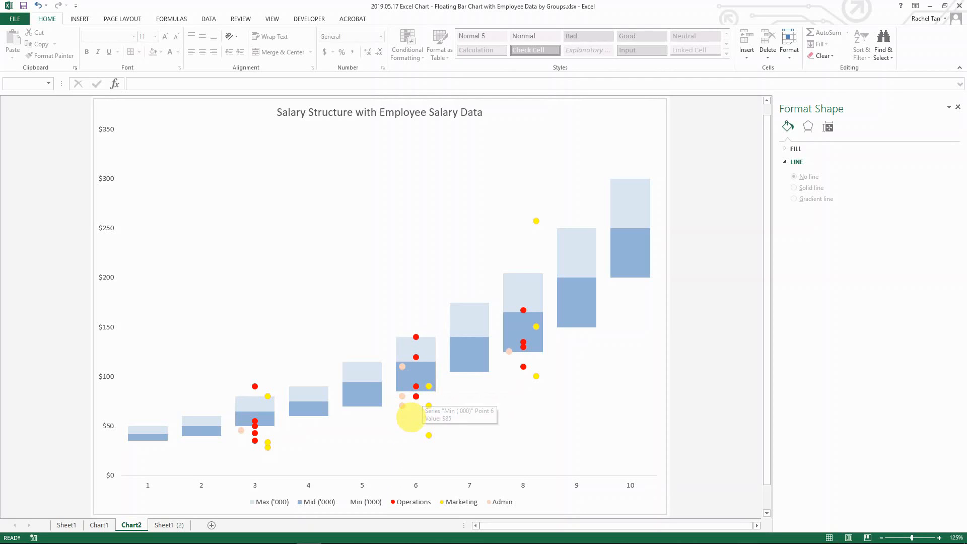
- Copy the employee data P1:T32 from Sheet1 (2) into Sheet1 at P1, and widen column S to fit the department names
{"action": "left_click", "coordinate": [185, 526]}
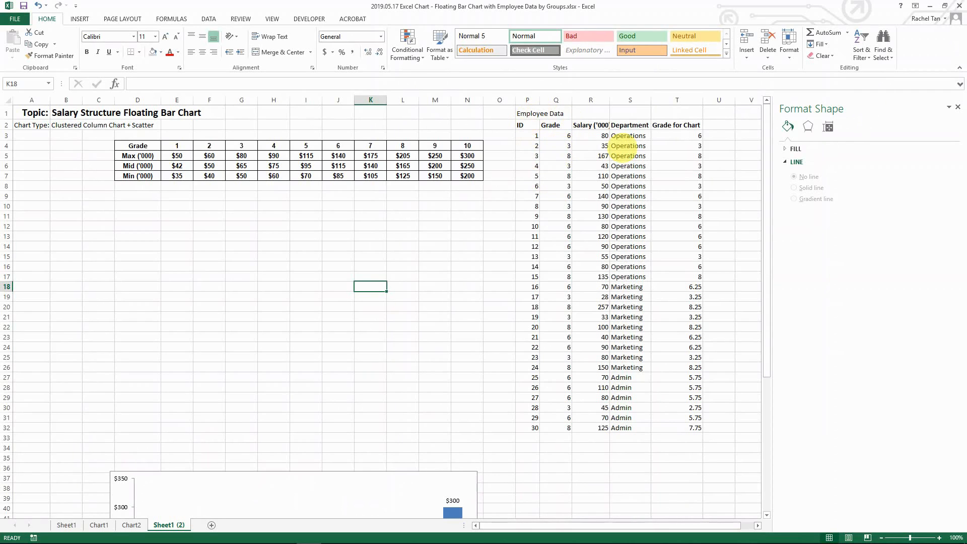
{"action": "mouse_move", "coordinate": [524, 114]}
{"action": "left_mouse_down"}
{"action": "mouse_move", "coordinate": [689, 414]}
{"action": "mouse_move", "coordinate": [685, 427]}
{"action": "left_mouse_up"}
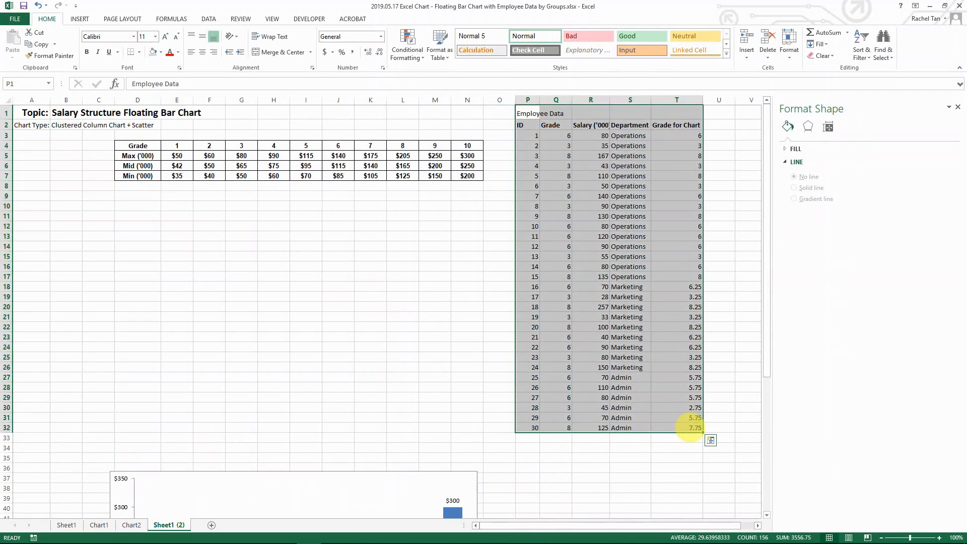
{"action": "key", "text": "ctrl+c"}
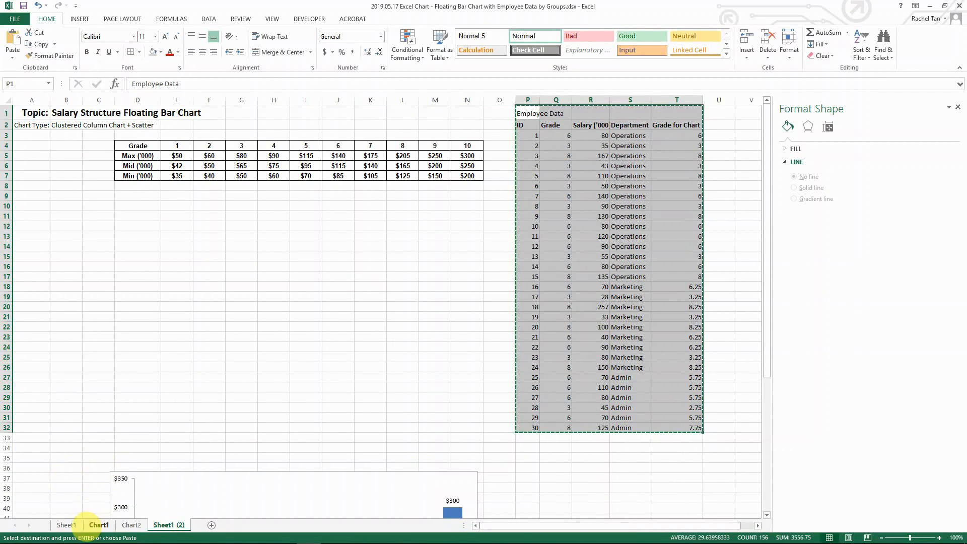
{"action": "left_click", "coordinate": [99, 524]}
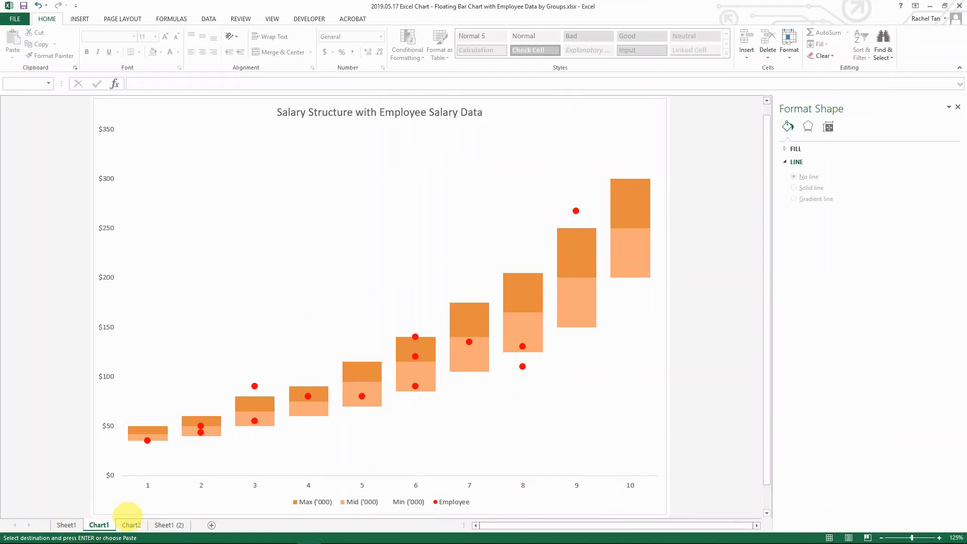
{"action": "left_click", "coordinate": [66, 525]}
{"action": "left_click", "coordinate": [525, 111]}
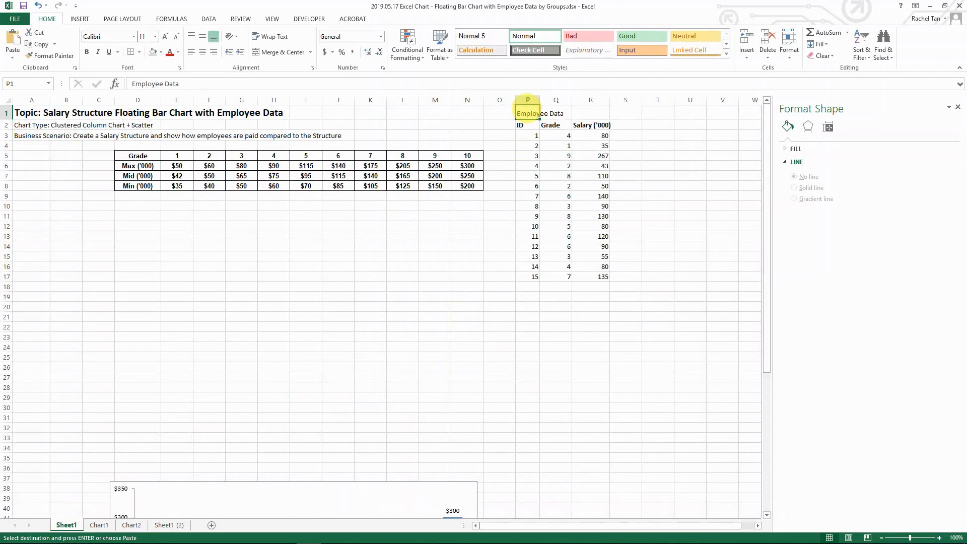
{"action": "left_click", "coordinate": [12, 56]}
{"action": "left_click", "coordinate": [47, 120]}
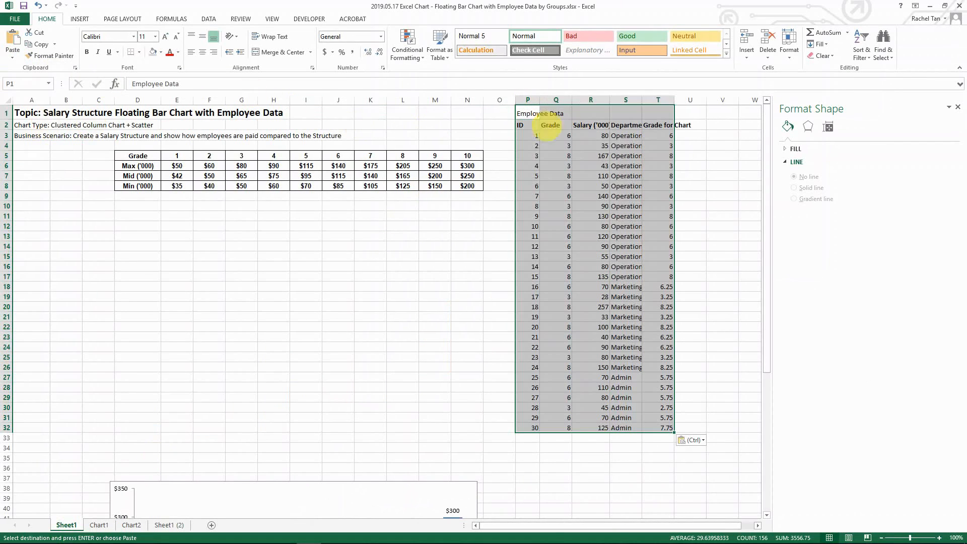
{"action": "left_click", "coordinate": [626, 316]}
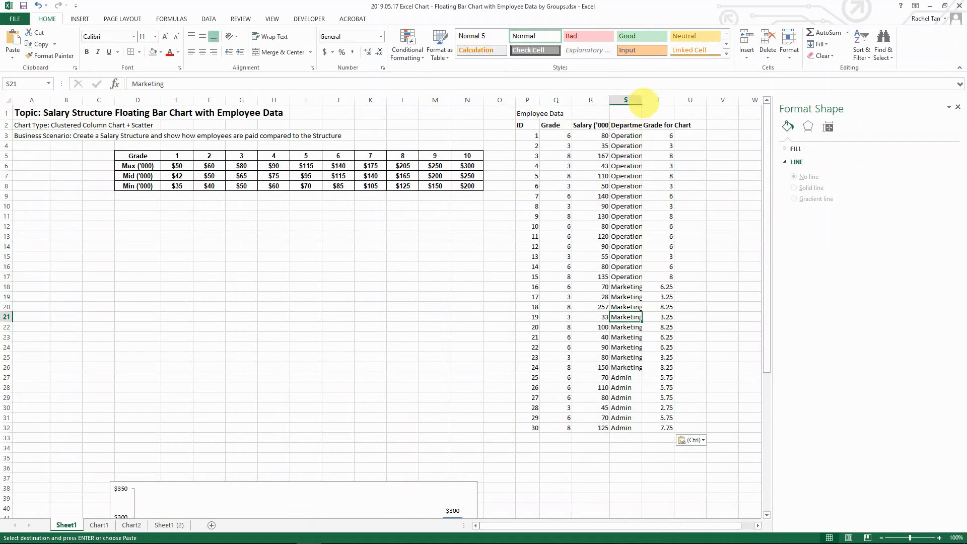
{"action": "left_click_drag", "start_coordinate": [642, 100], "coordinate": [664, 100]}
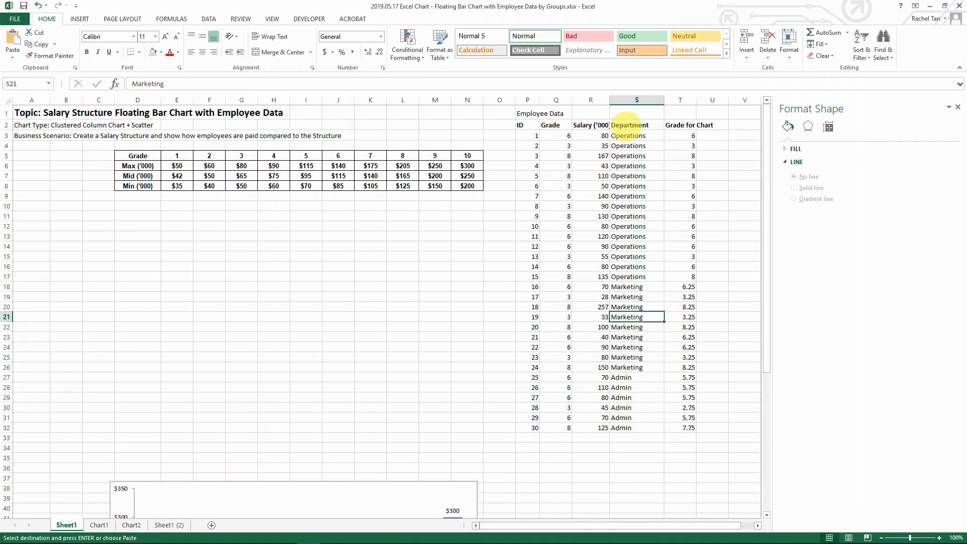
- Examine the Operations, Marketing and Admin rows and their grades on Sheet1, comparing them with the chart on Chart2
{"action": "left_click", "coordinate": [633, 124]}
{"action": "left_click", "coordinate": [629, 136]}
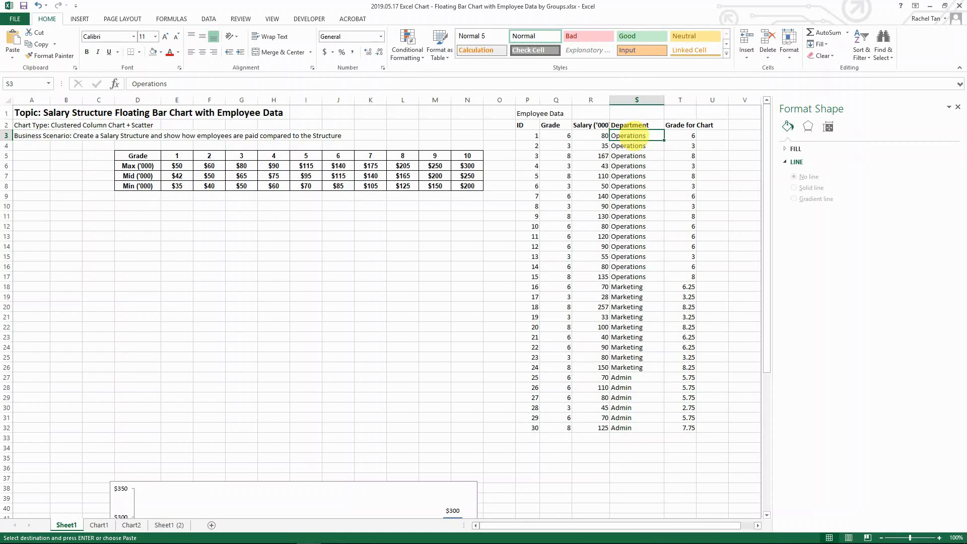
{"action": "left_click_drag", "start_coordinate": [628, 137], "coordinate": [631, 273]}
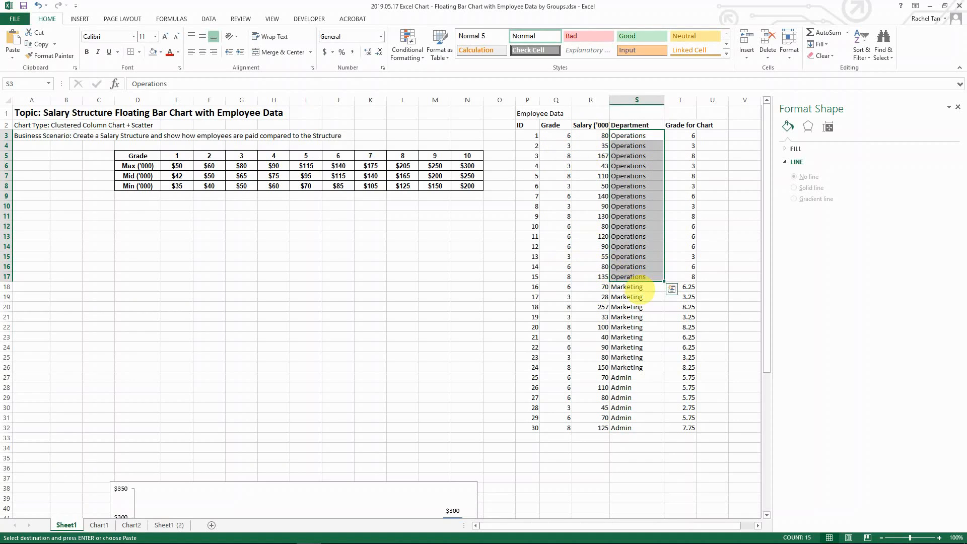
{"action": "left_click_drag", "start_coordinate": [624, 286], "coordinate": [623, 368]}
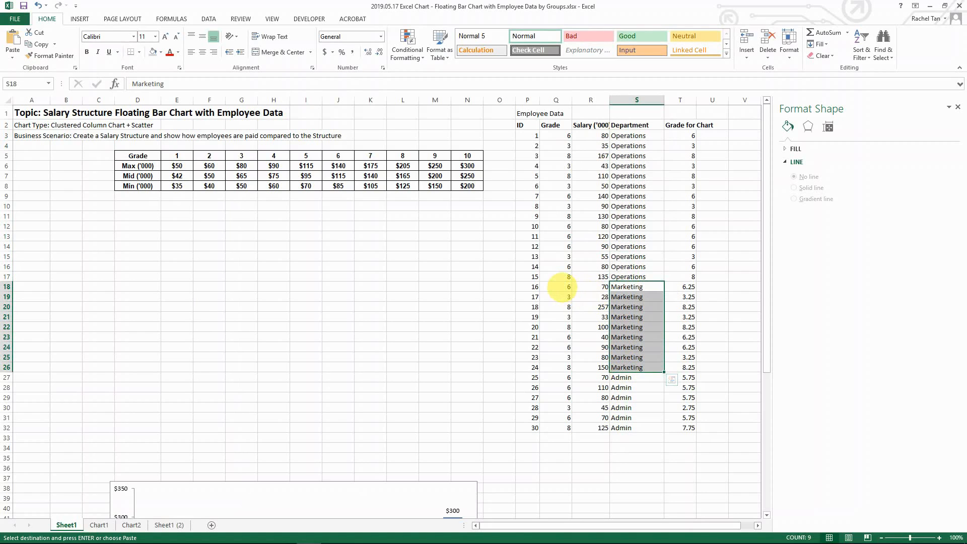
{"action": "left_click_drag", "start_coordinate": [561, 287], "coordinate": [557, 355]}
{"action": "left_click", "coordinate": [593, 297]}
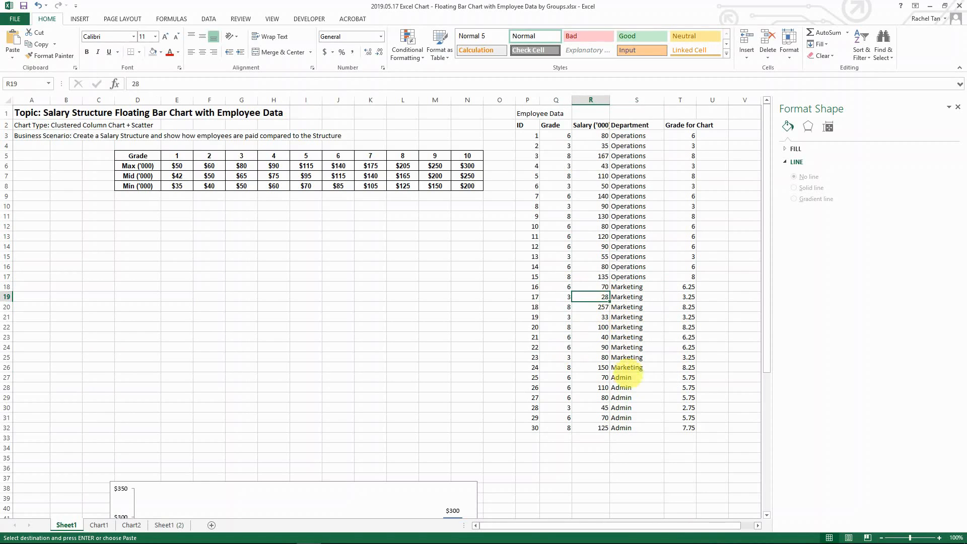
{"action": "left_click_drag", "start_coordinate": [630, 377], "coordinate": [625, 425]}
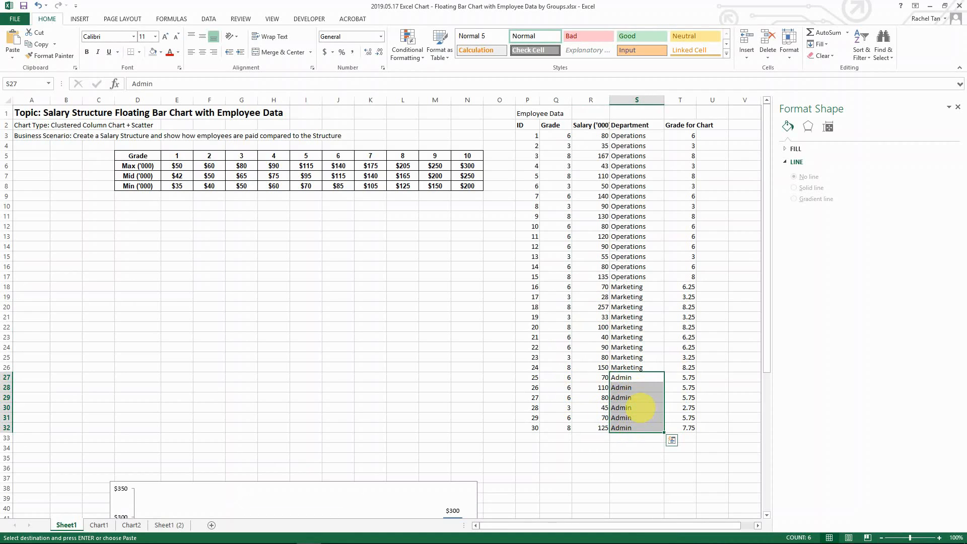
{"action": "left_click", "coordinate": [629, 348]}
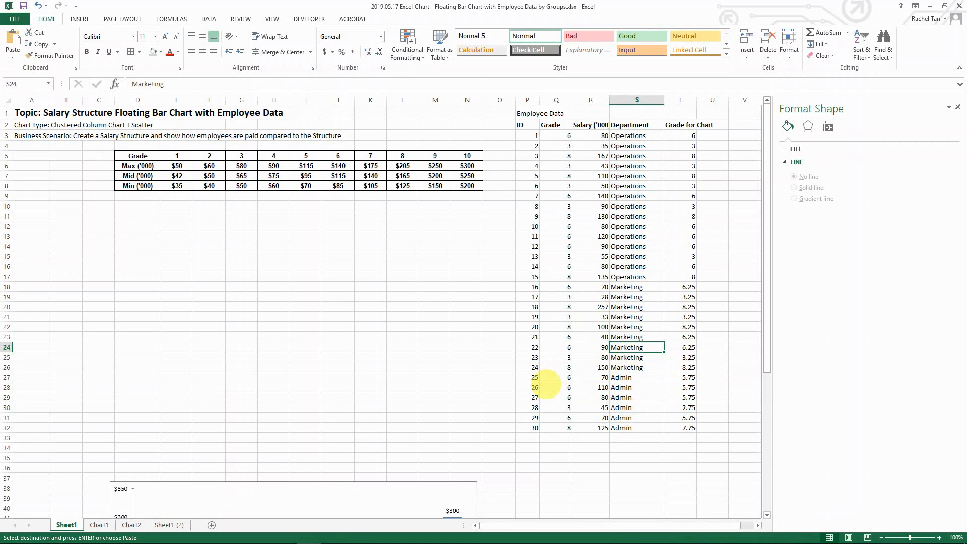
{"action": "left_click", "coordinate": [131, 524]}
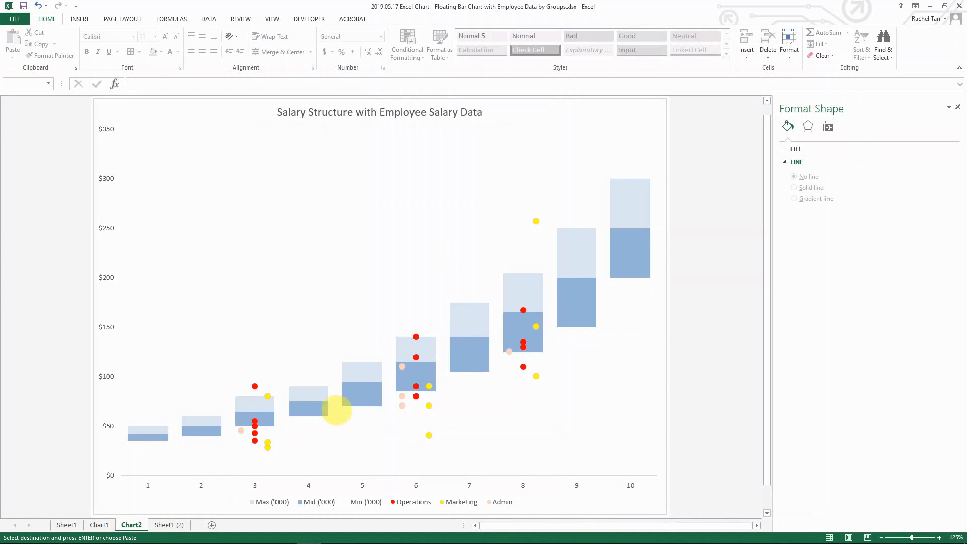
{"action": "left_click", "coordinate": [66, 525]}
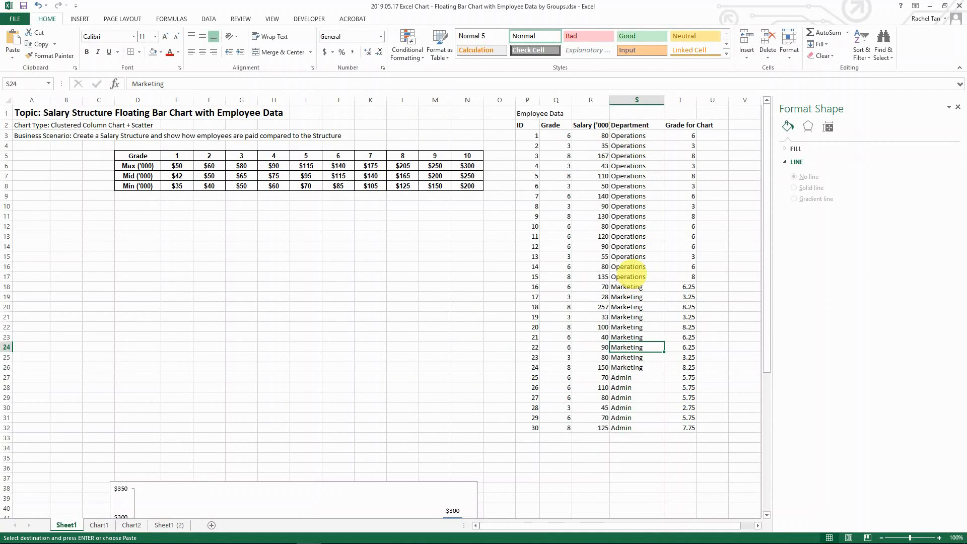
{"action": "left_click_drag", "start_coordinate": [558, 276], "coordinate": [560, 137]}
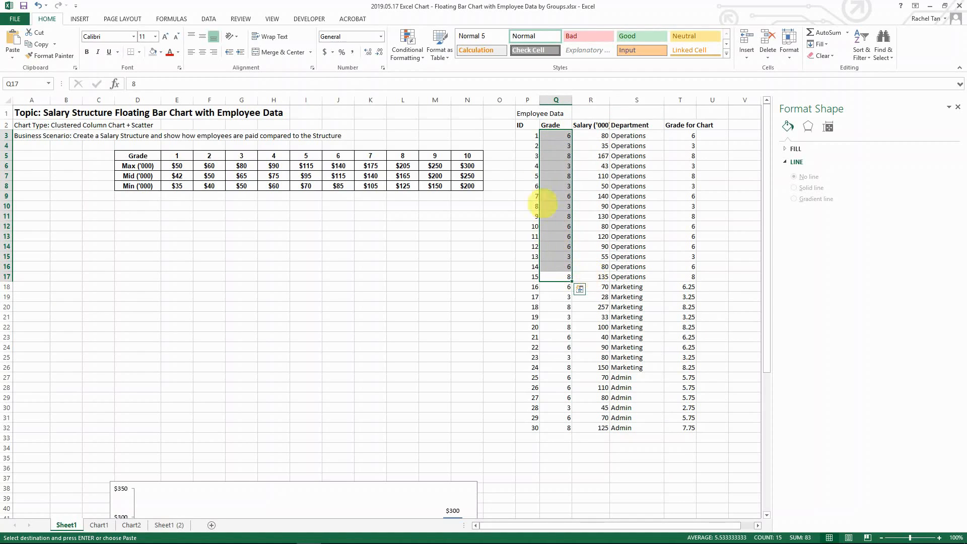
{"action": "left_click_drag", "start_coordinate": [629, 191], "coordinate": [630, 274]}
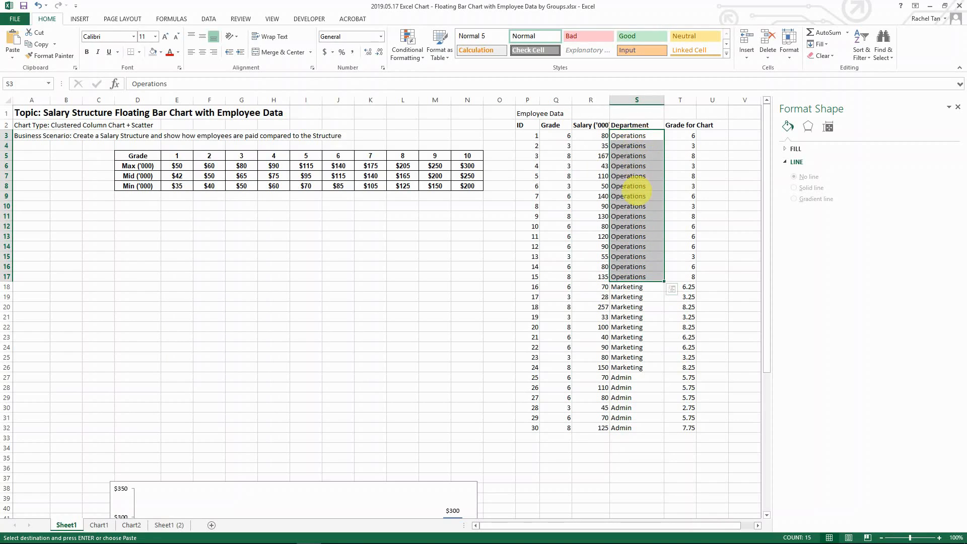
{"action": "left_click", "coordinate": [633, 188]}
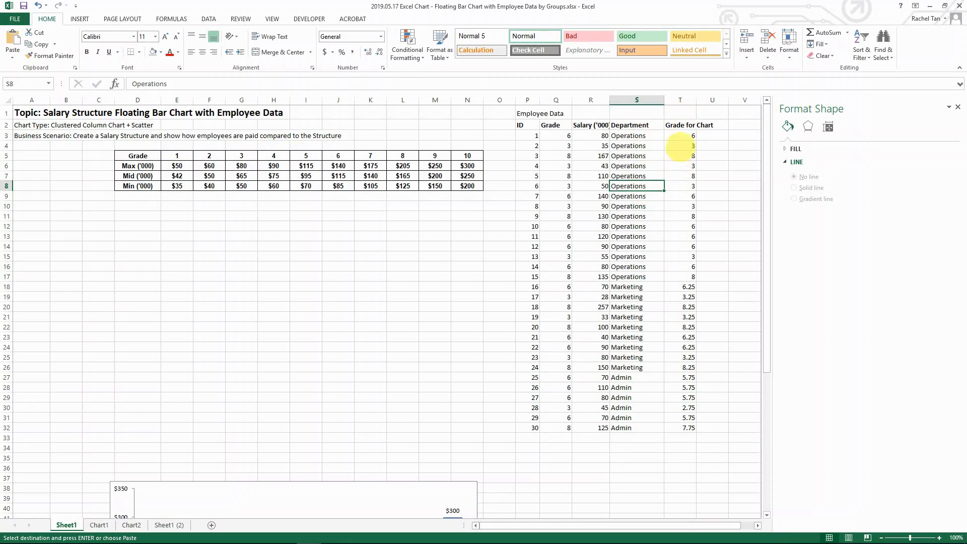
- Clear the Grade for Chart values in T3:T32 on Sheet1 and widen column T to fit its heading
{"action": "left_click_drag", "start_coordinate": [690, 136], "coordinate": [683, 432]}
{"action": "key", "text": "Delete"}
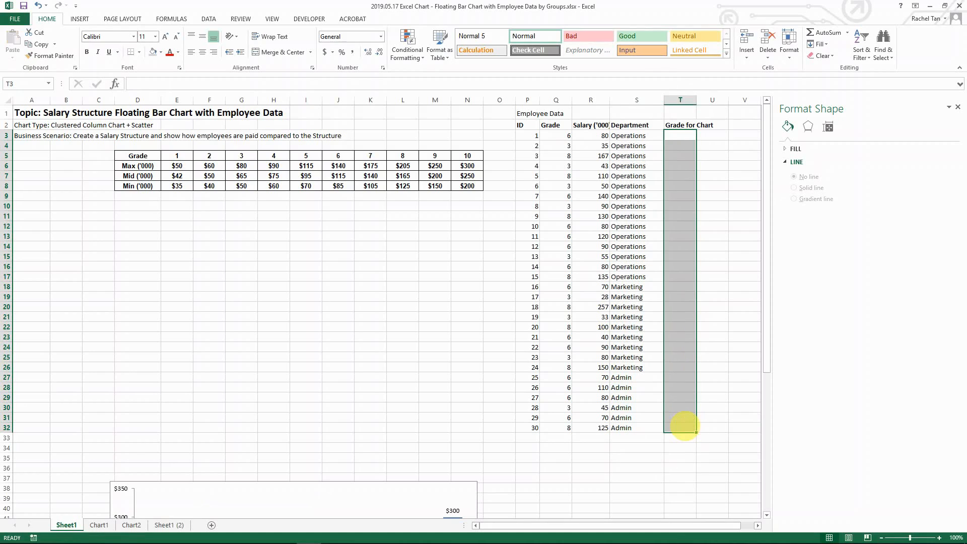
{"action": "key", "text": "Left"}
{"action": "left_click_drag", "start_coordinate": [695, 101], "coordinate": [733, 100]}
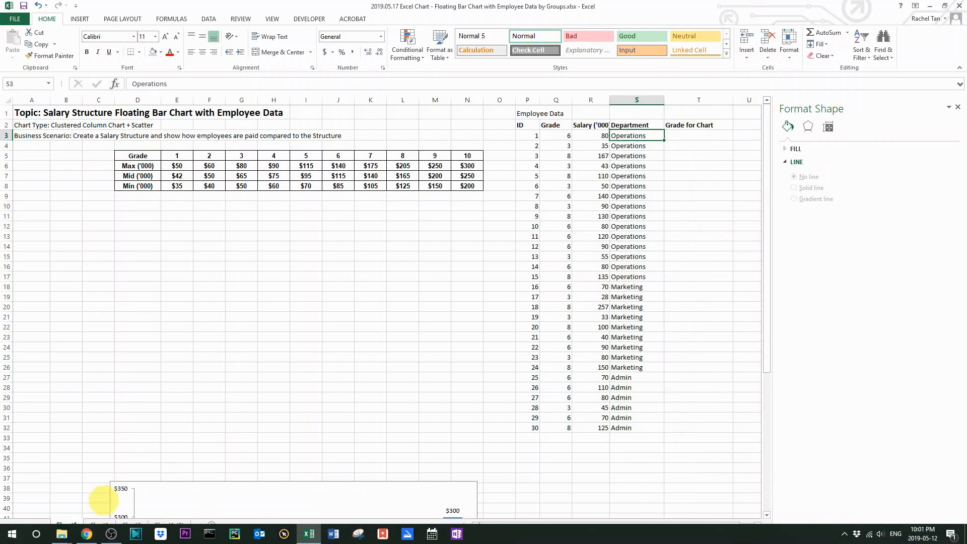
- Open the Employee series of the Chart1 salary chart for editing and rename it Operations
{"action": "left_click", "coordinate": [99, 524]}
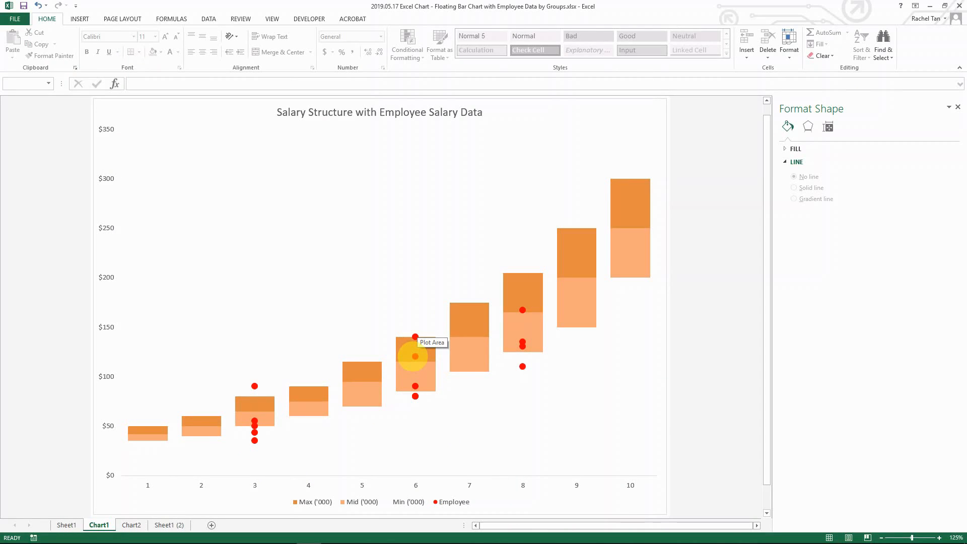
{"action": "right_click", "coordinate": [413, 356]}
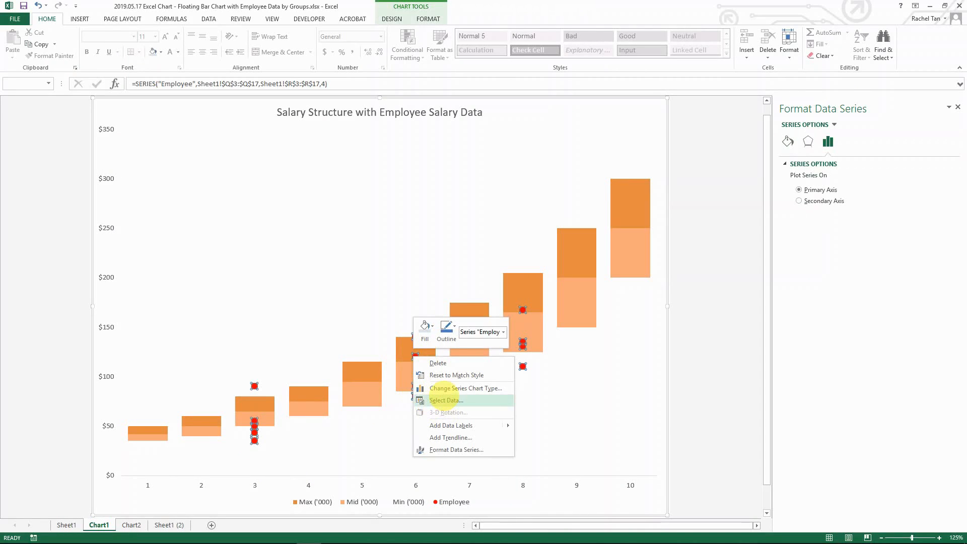
{"action": "left_click", "coordinate": [435, 403]}
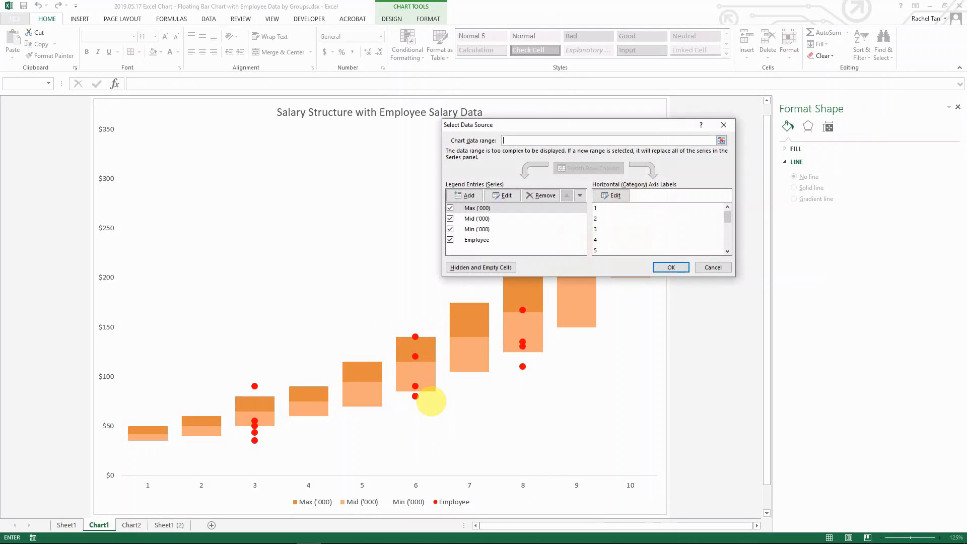
{"action": "left_click", "coordinate": [476, 240]}
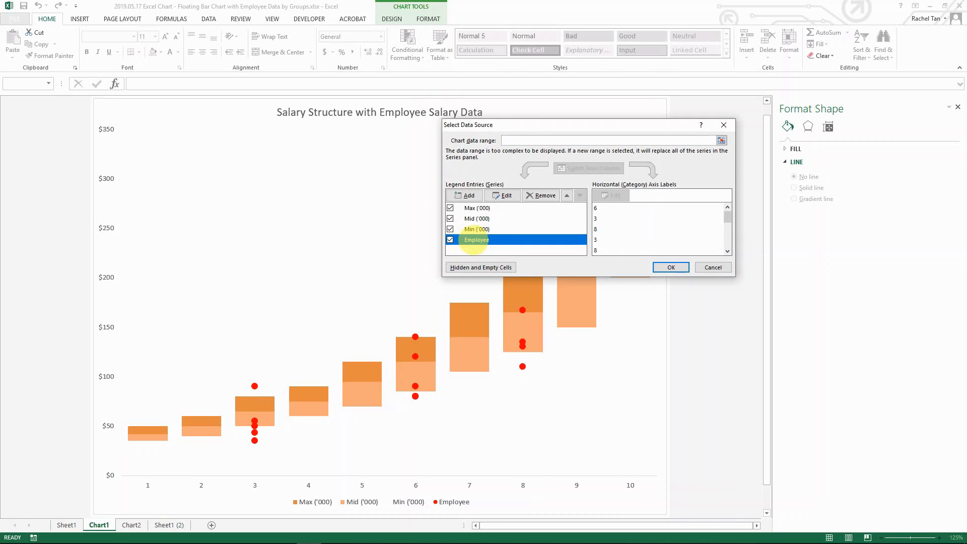
{"action": "left_click", "coordinate": [503, 195]}
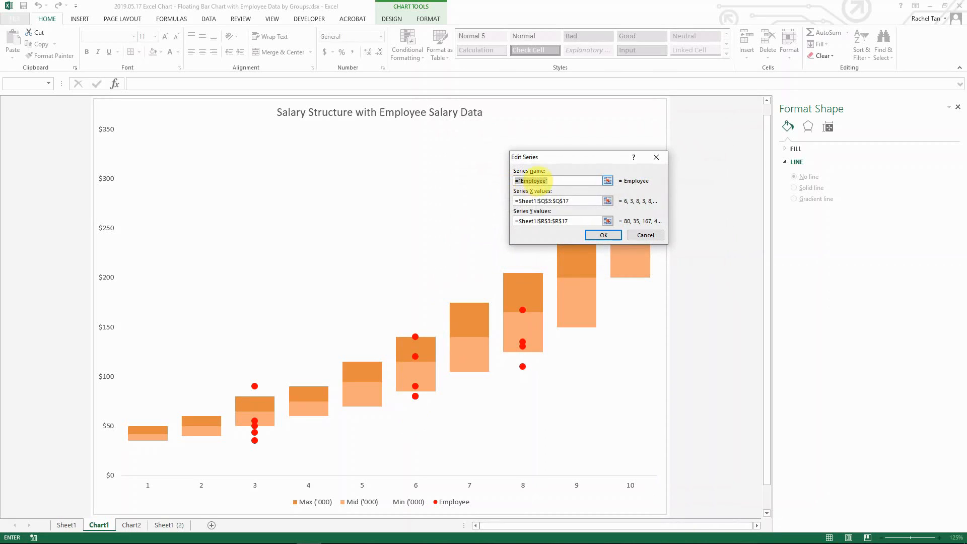
{"action": "left_click", "coordinate": [554, 201]}
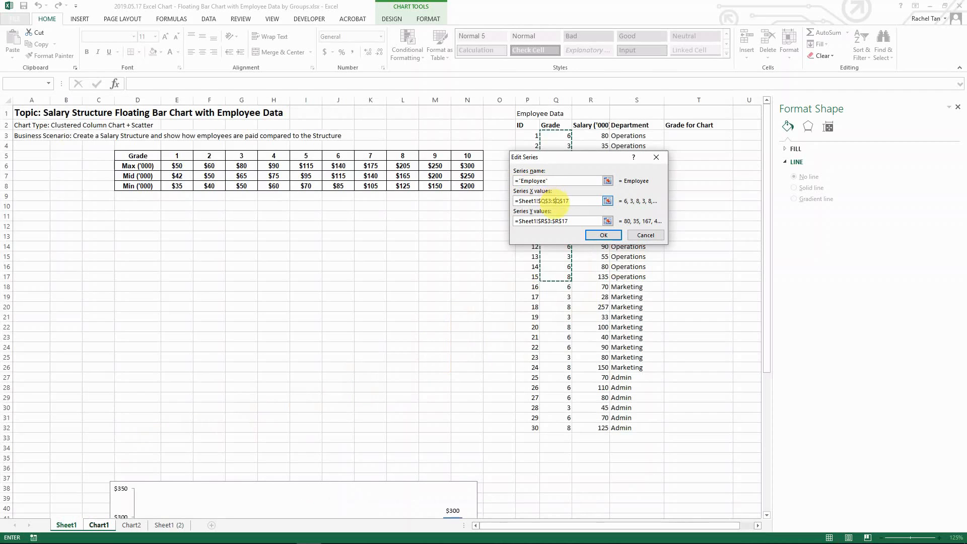
{"action": "left_click_drag", "start_coordinate": [560, 158], "coordinate": [434, 187]}
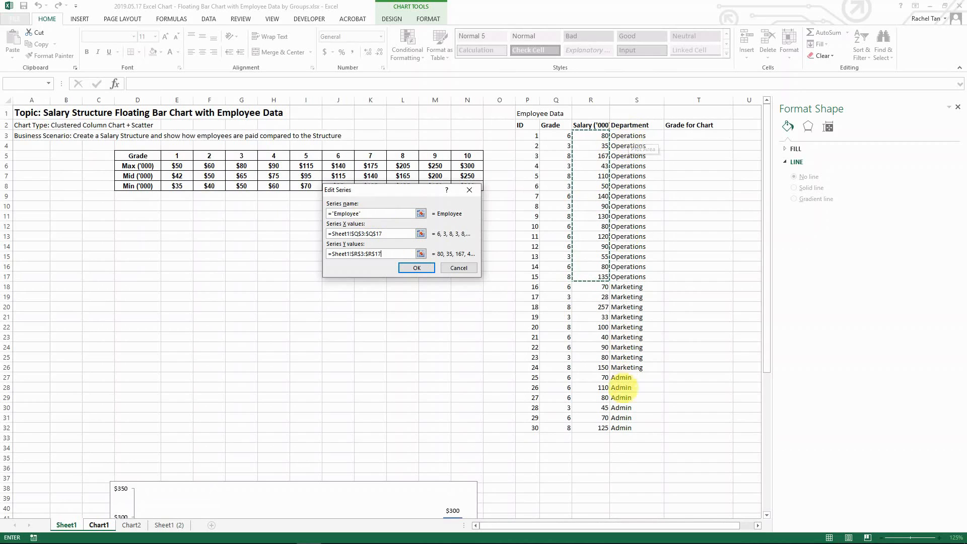
{"action": "double_click", "coordinate": [345, 213]}
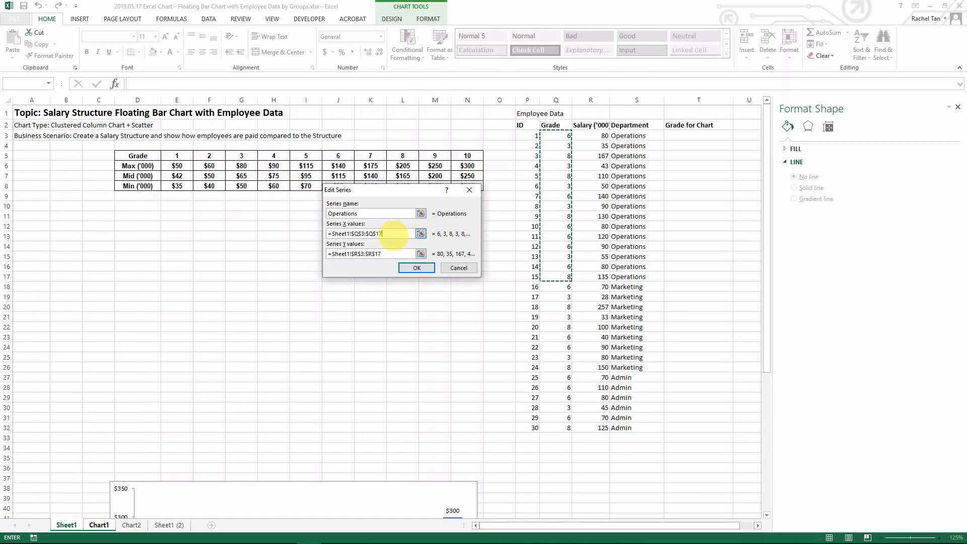
- Set the Operations series' X values to Sheet1 T3:T17 and its Y values to R3:R17, and apply the data source changes
{"action": "left_click_drag", "start_coordinate": [389, 235], "coordinate": [329, 234]}
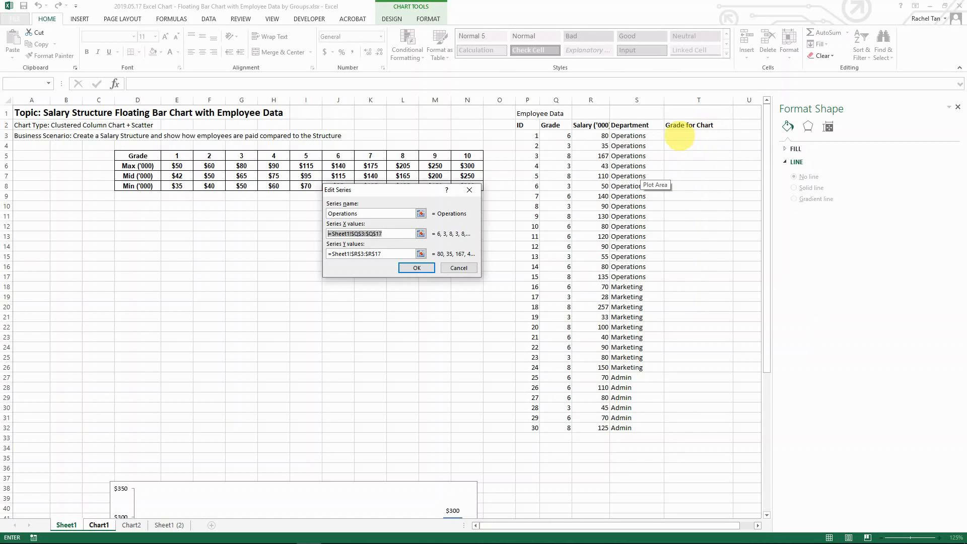
{"action": "left_click_drag", "start_coordinate": [679, 135], "coordinate": [673, 277]}
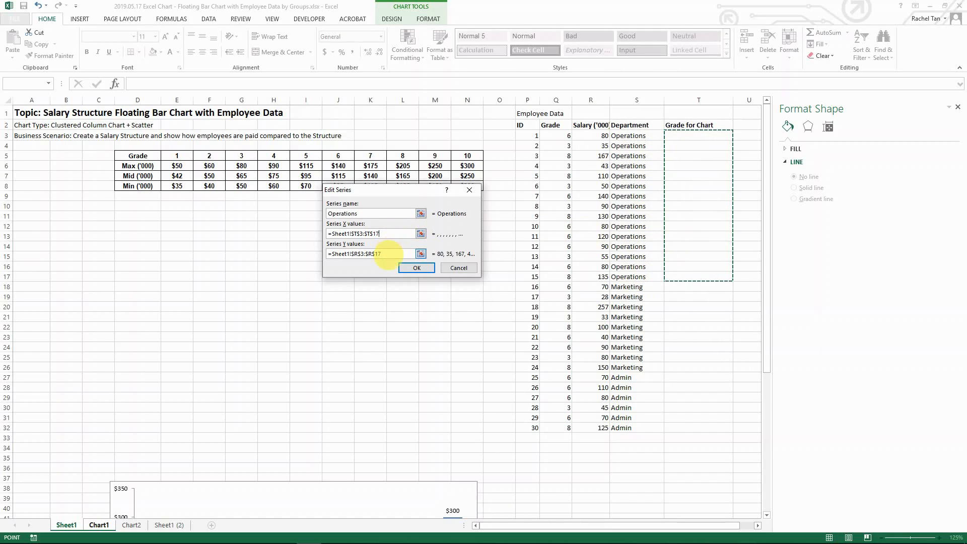
{"action": "left_click_drag", "start_coordinate": [390, 253], "coordinate": [320, 254]}
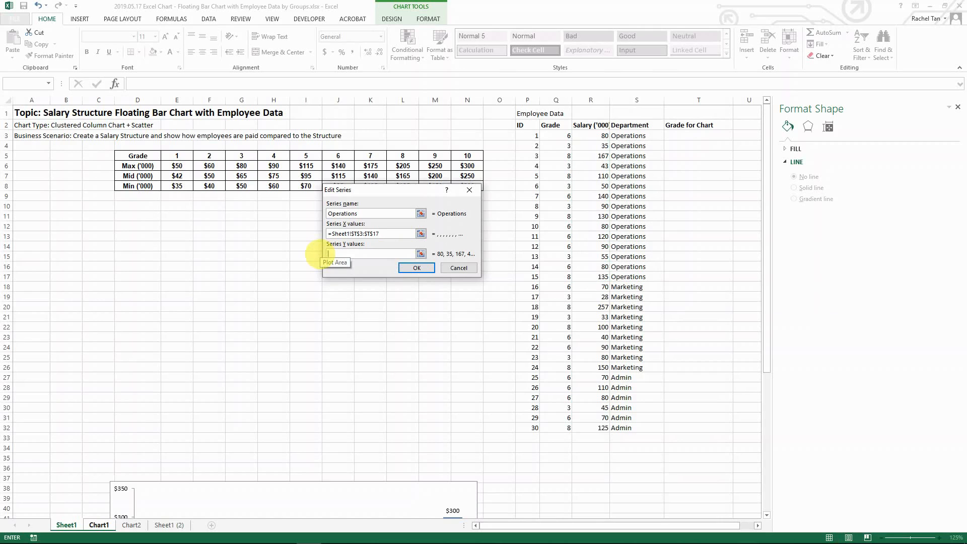
{"action": "left_click_drag", "start_coordinate": [593, 135], "coordinate": [594, 278]}
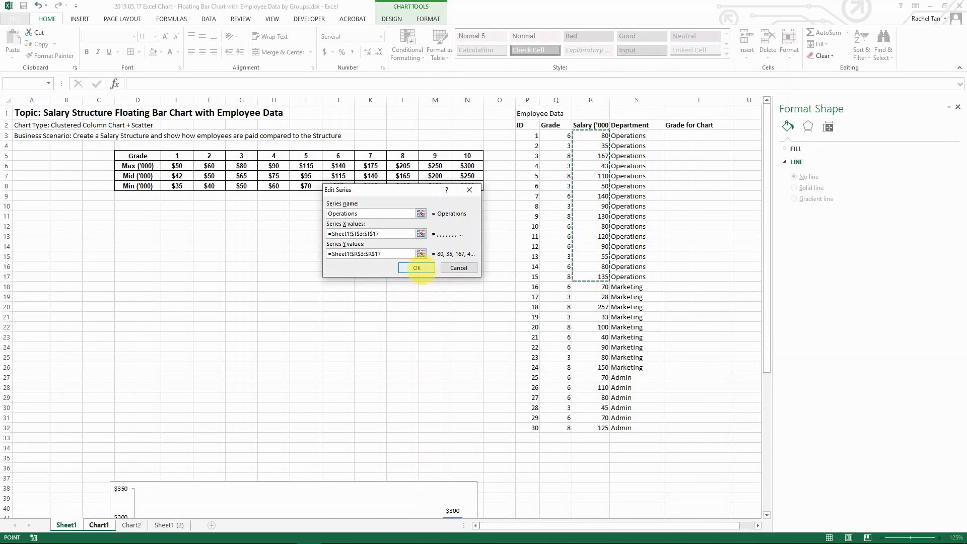
{"action": "left_click", "coordinate": [417, 268]}
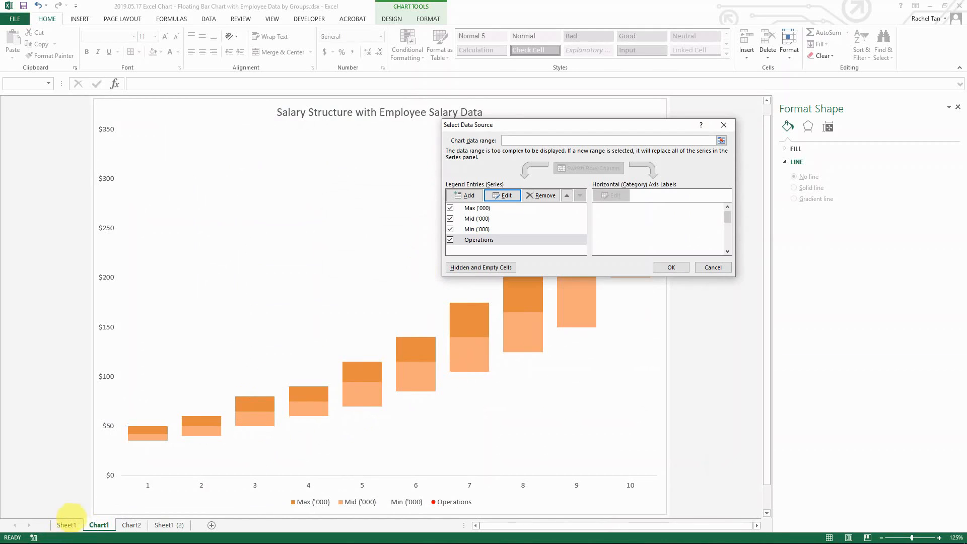
{"action": "left_click", "coordinate": [671, 267]}
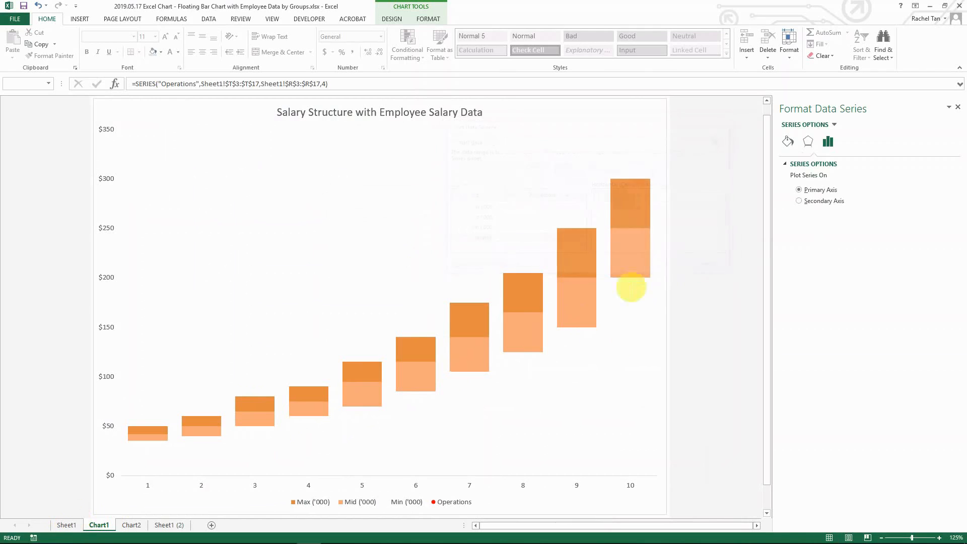
- Select T3 on Sheet1, and compare Chart1 with the horizontal positions of the department points on Chart2
{"action": "left_click", "coordinate": [66, 524]}
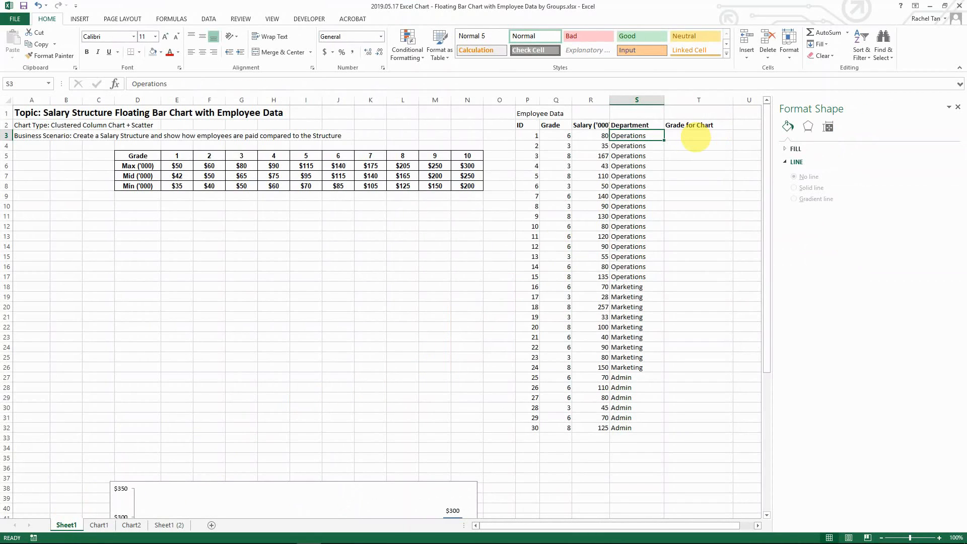
{"action": "left_click", "coordinate": [695, 137]}
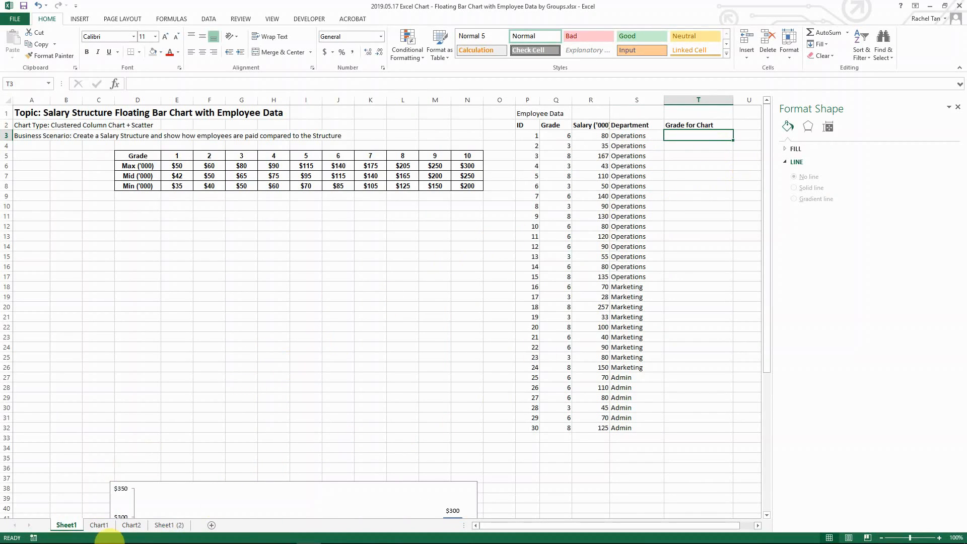
{"action": "left_click", "coordinate": [98, 519]}
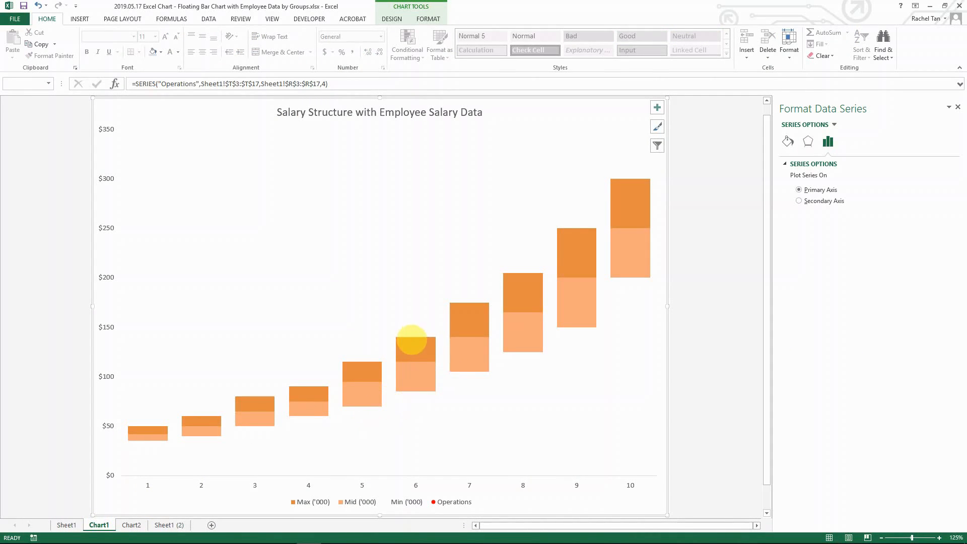
{"action": "left_click", "coordinate": [132, 525]}
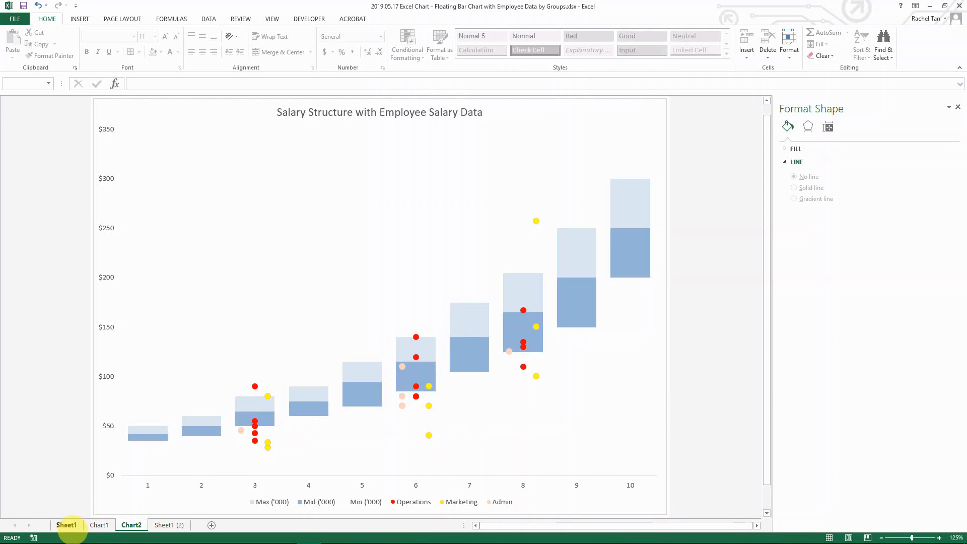
{"action": "left_click", "coordinate": [67, 525]}
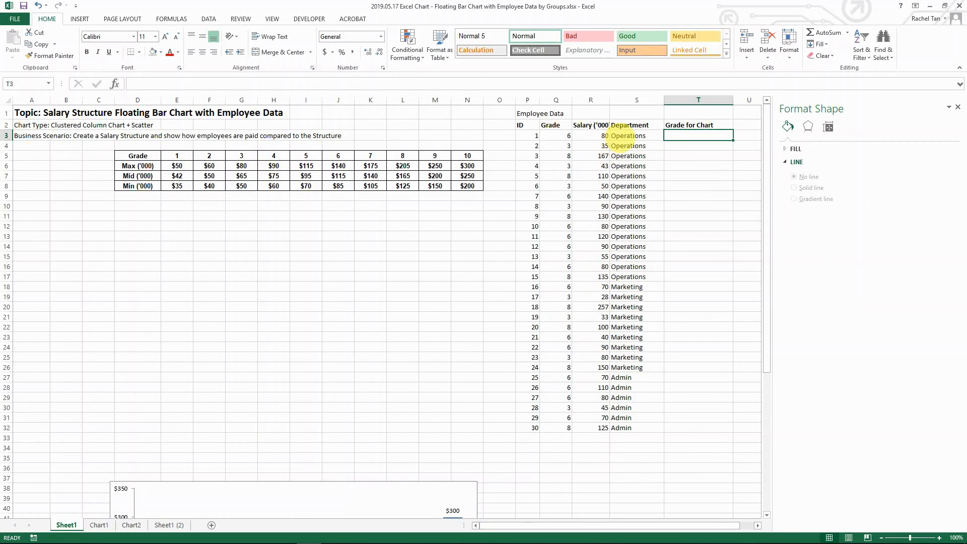
{"action": "left_click", "coordinate": [99, 525]}
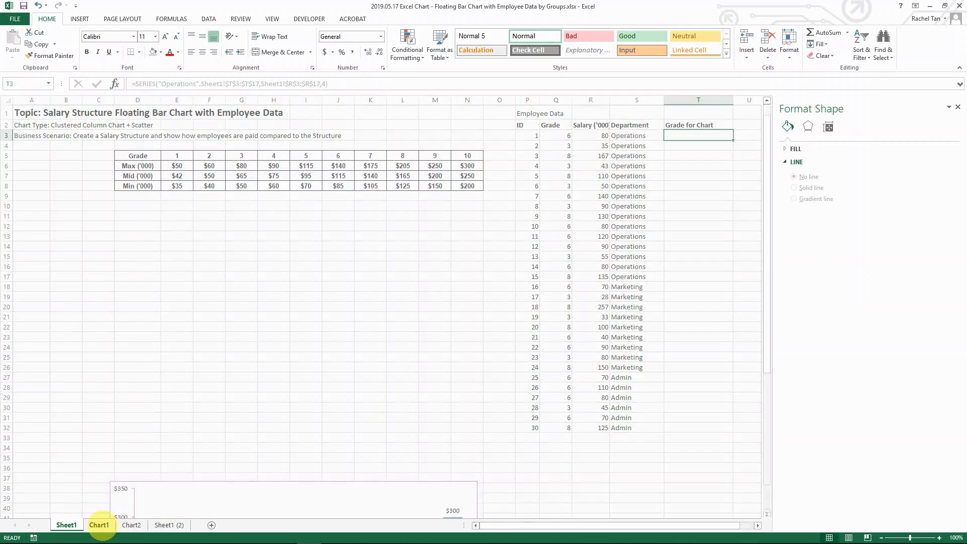
{"action": "left_click", "coordinate": [130, 526]}
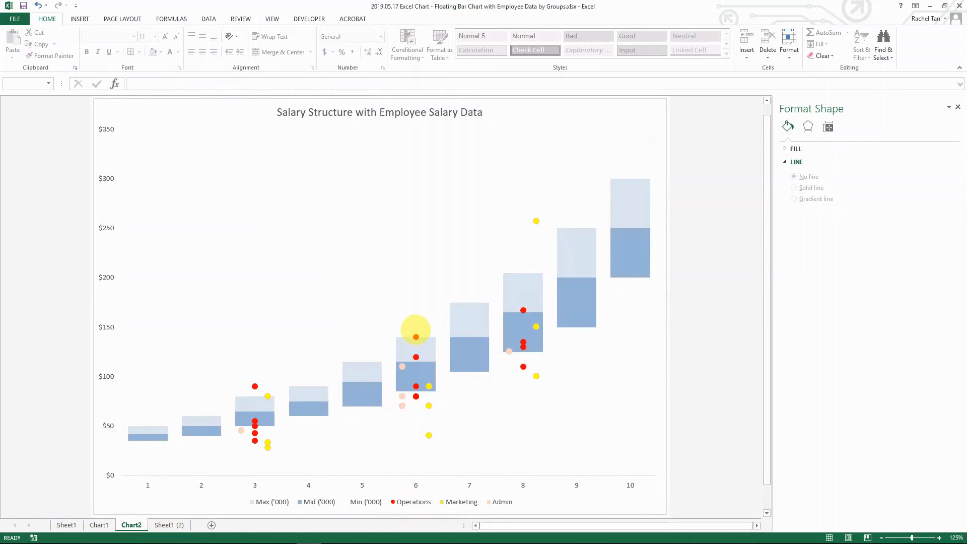
{"action": "mouse_move", "coordinate": [412, 403]}
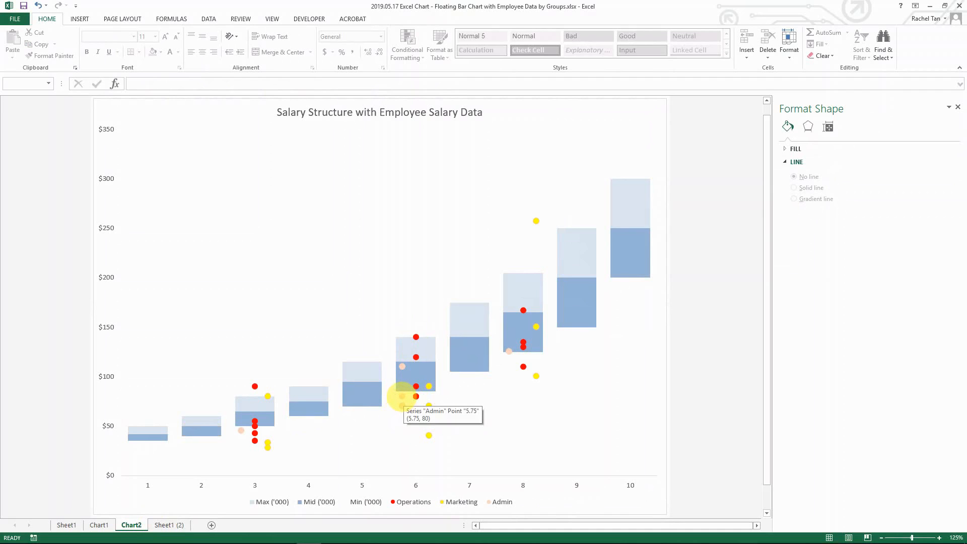
- Enter =Q3 in T3 on Sheet1 and fill the formula down to T17 for the Operations employees
{"action": "left_click", "coordinate": [66, 525]}
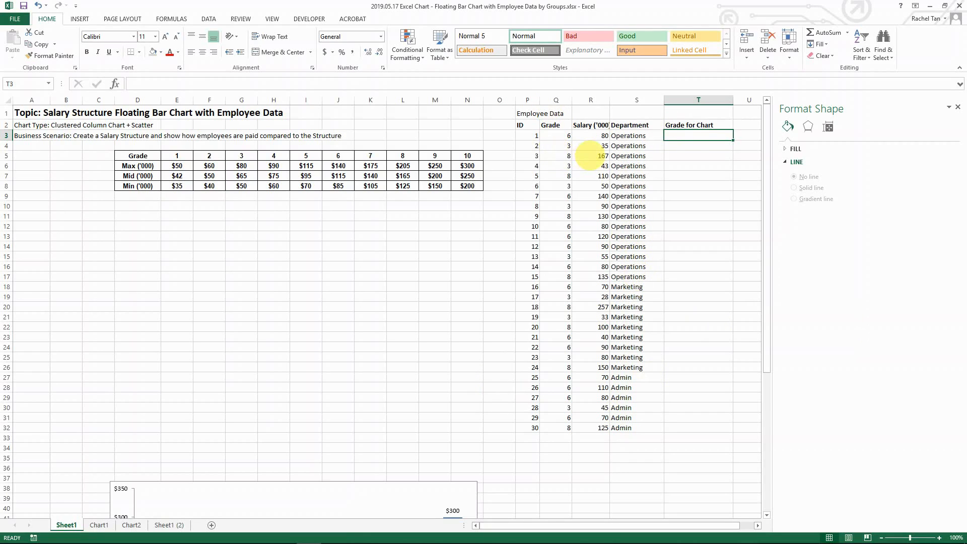
{"action": "type", "text": "="}
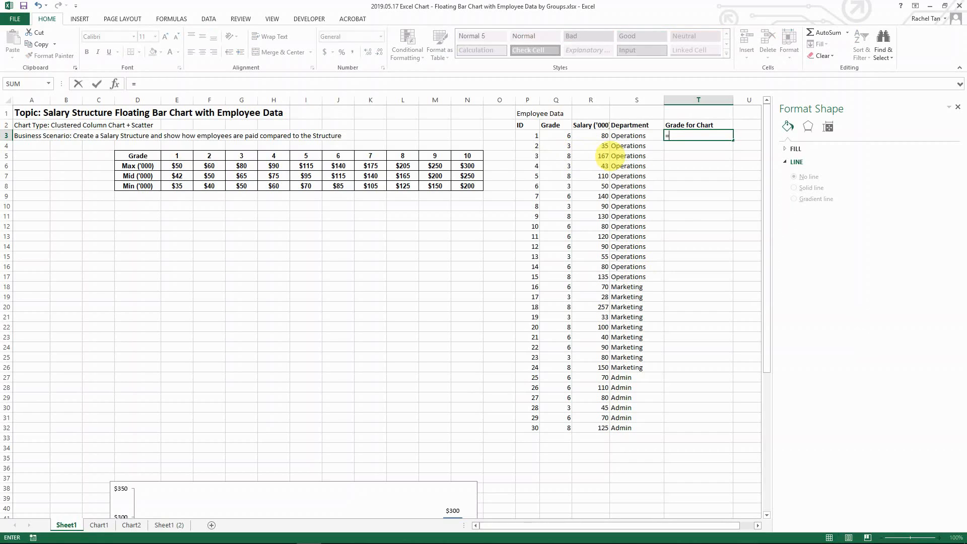
{"action": "key", "text": "Left"}
{"action": "key", "text": "Left"}
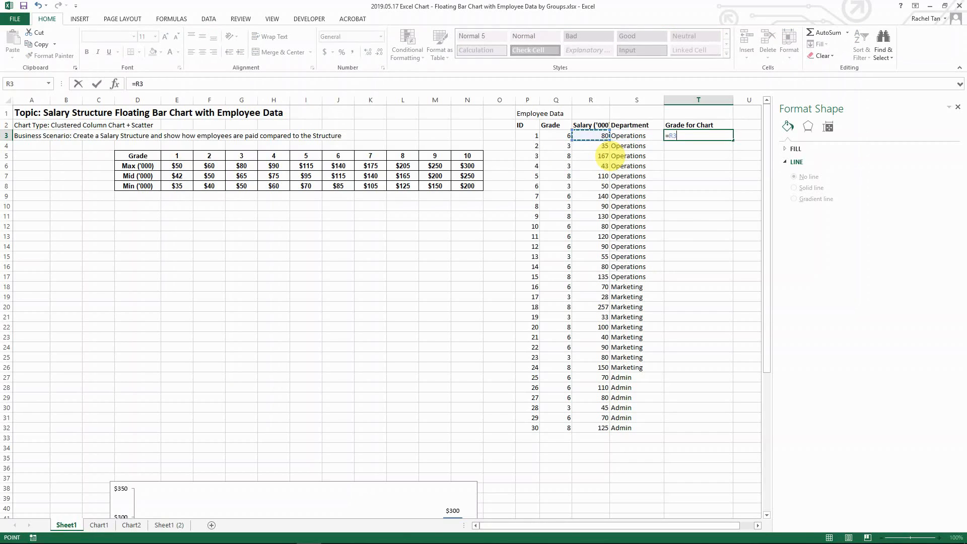
{"action": "key", "text": "ctrl+Return"}
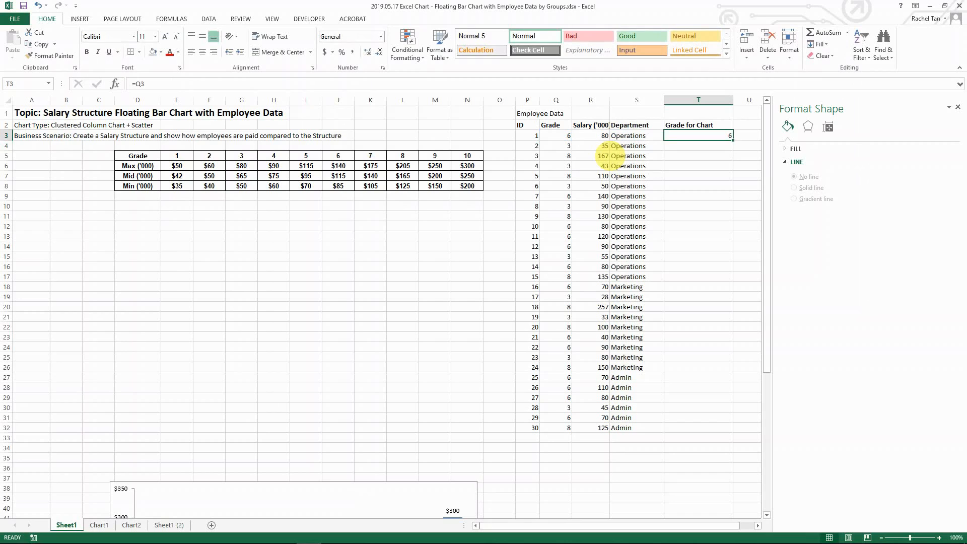
{"action": "left_click_drag", "start_coordinate": [733, 141], "coordinate": [717, 278]}
{"action": "left_click", "coordinate": [716, 235]}
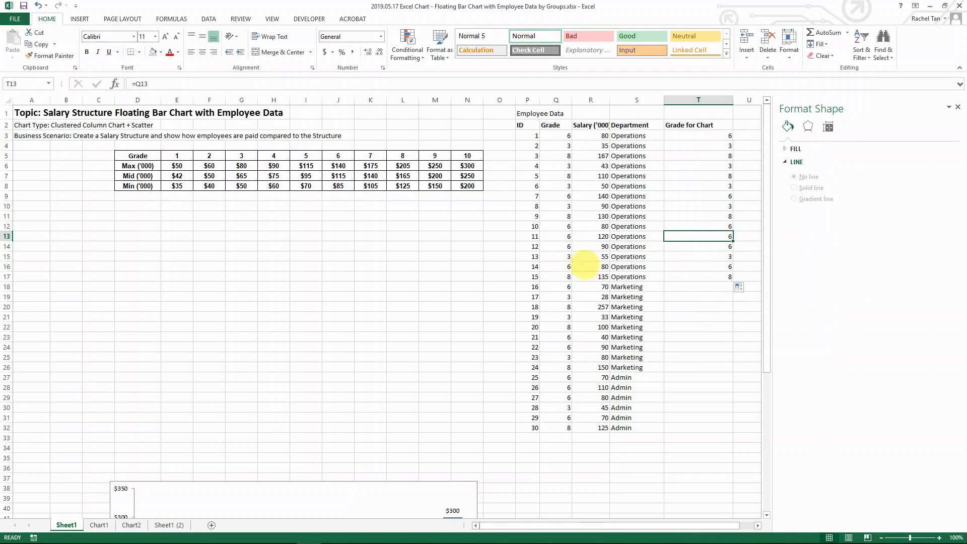
- Check the Operations points on Chart1 and go to the first Marketing row on Sheet1
{"action": "left_click", "coordinate": [98, 524]}
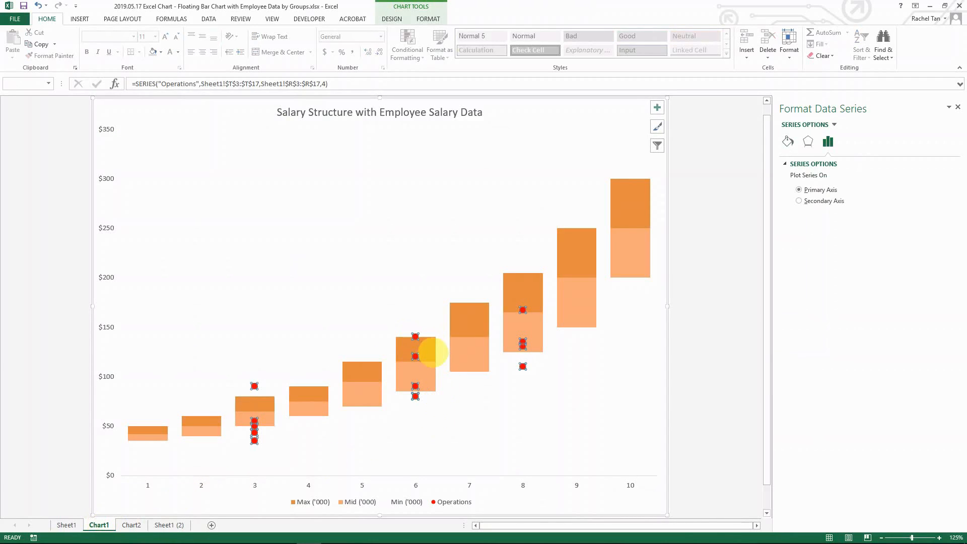
{"action": "left_click", "coordinate": [432, 410]}
{"action": "left_click", "coordinate": [177, 432]}
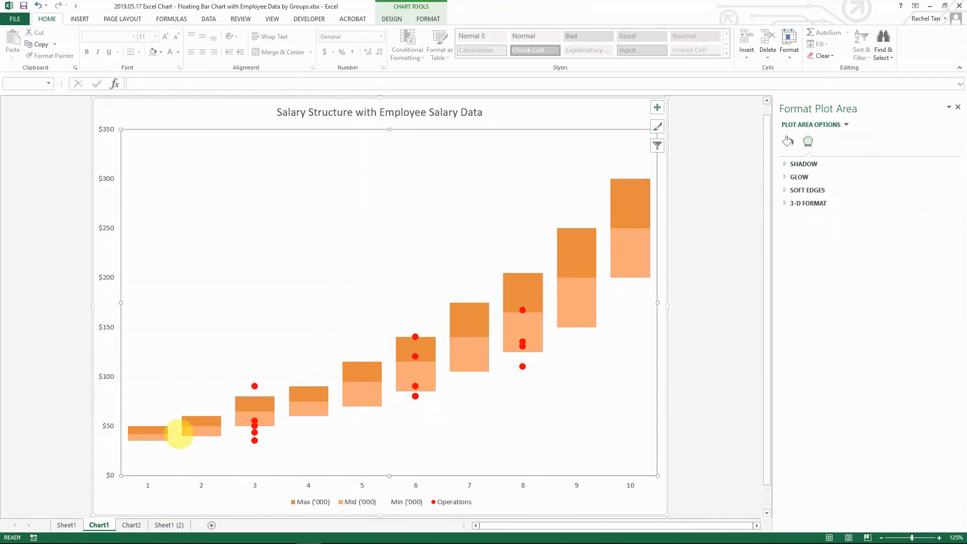
{"action": "left_click", "coordinate": [69, 524]}
{"action": "left_click", "coordinate": [686, 285]}
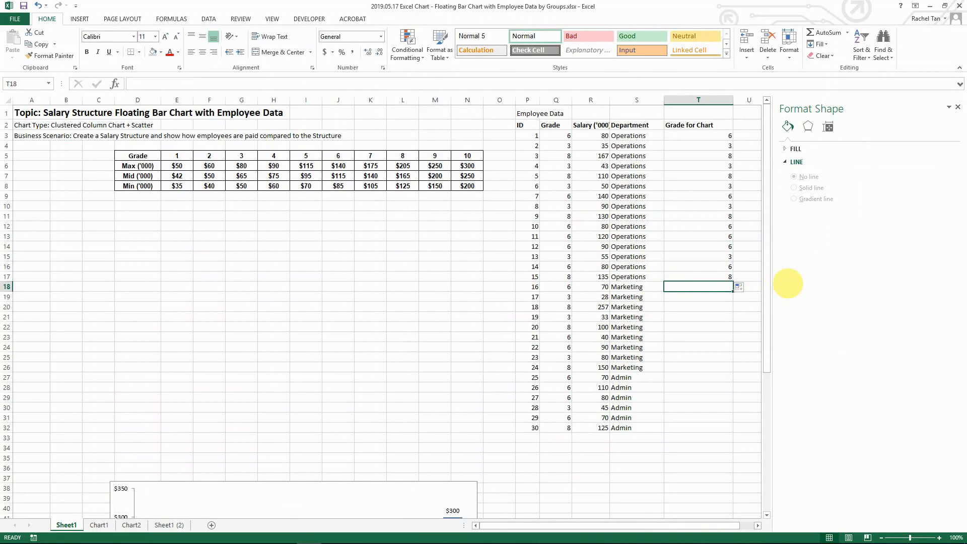
{"action": "key", "text": "Left"}
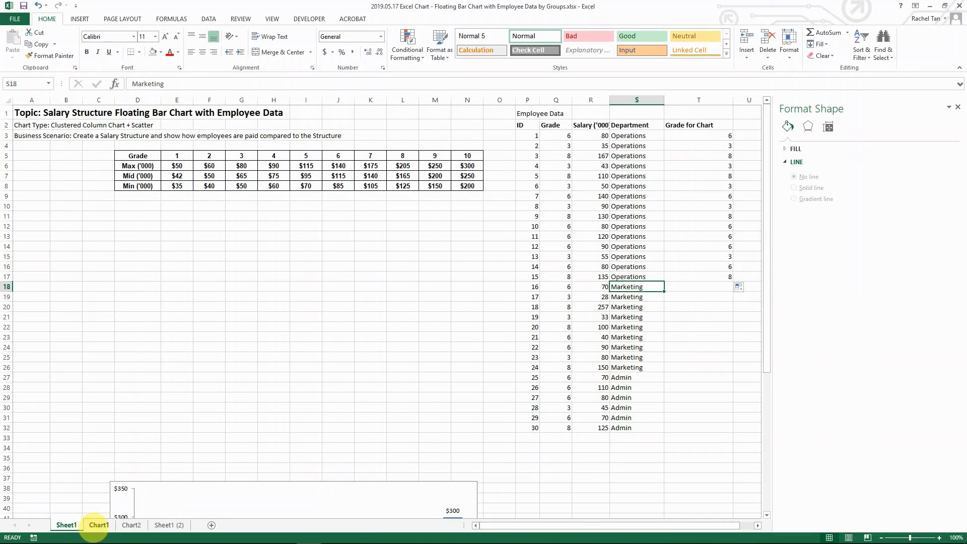
- Open Chart1's data source selection and add a new series named Marketing
{"action": "left_click", "coordinate": [99, 525]}
{"action": "right_click", "coordinate": [409, 392]}
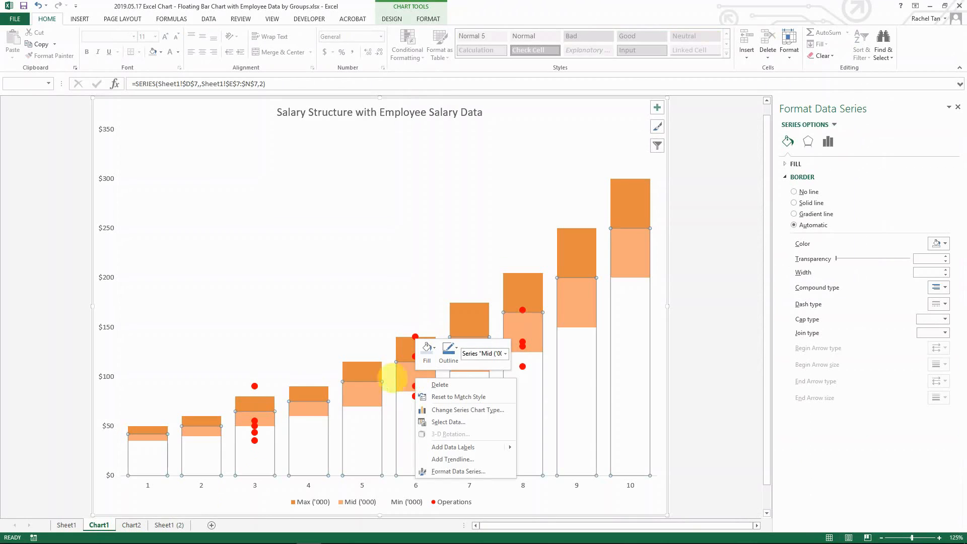
{"action": "key", "text": "Escape"}
{"action": "right_click", "coordinate": [373, 282]}
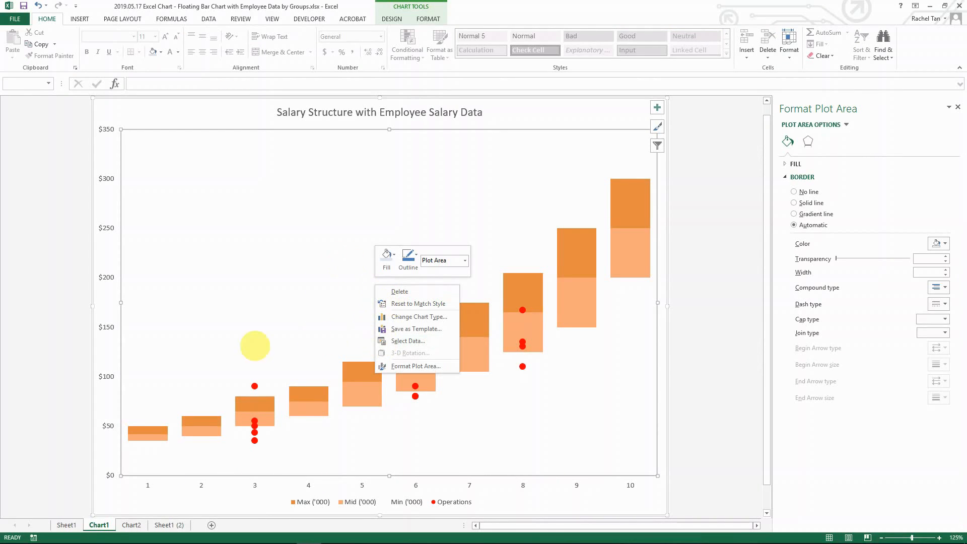
{"action": "left_click", "coordinate": [396, 340]}
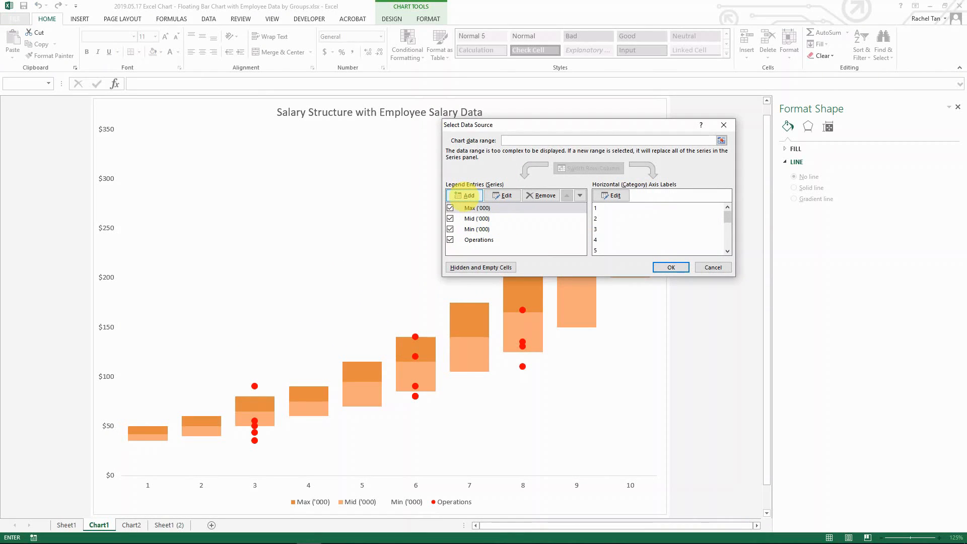
{"action": "left_click", "coordinate": [464, 195]}
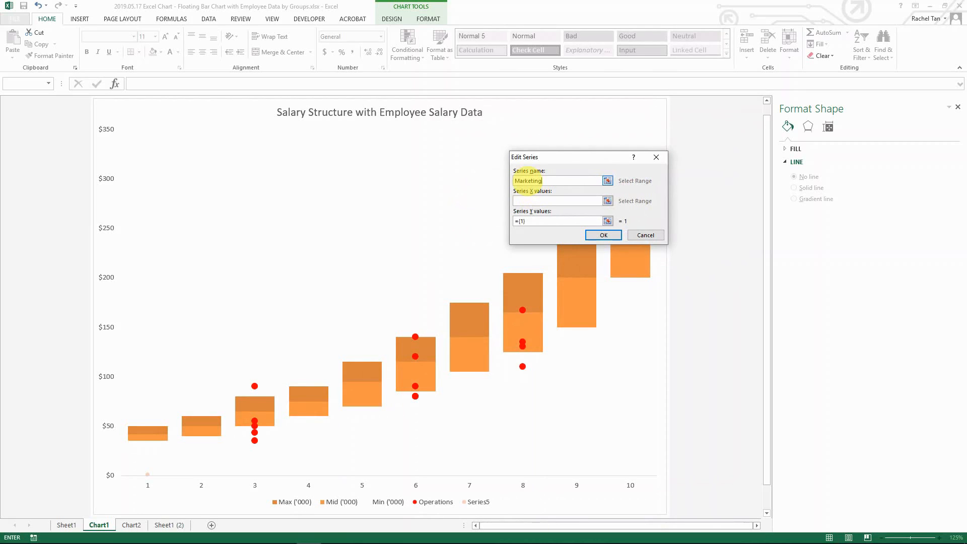
- Set the Marketing series' X values to Sheet1 T18:T26 and its Y values to R18:R26
{"action": "left_click", "coordinate": [527, 200]}
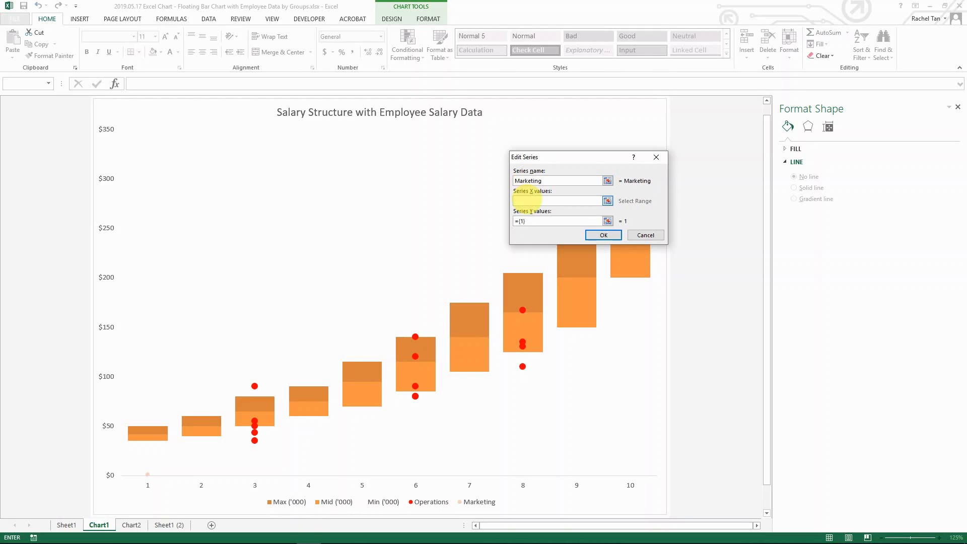
{"action": "left_click", "coordinate": [66, 525]}
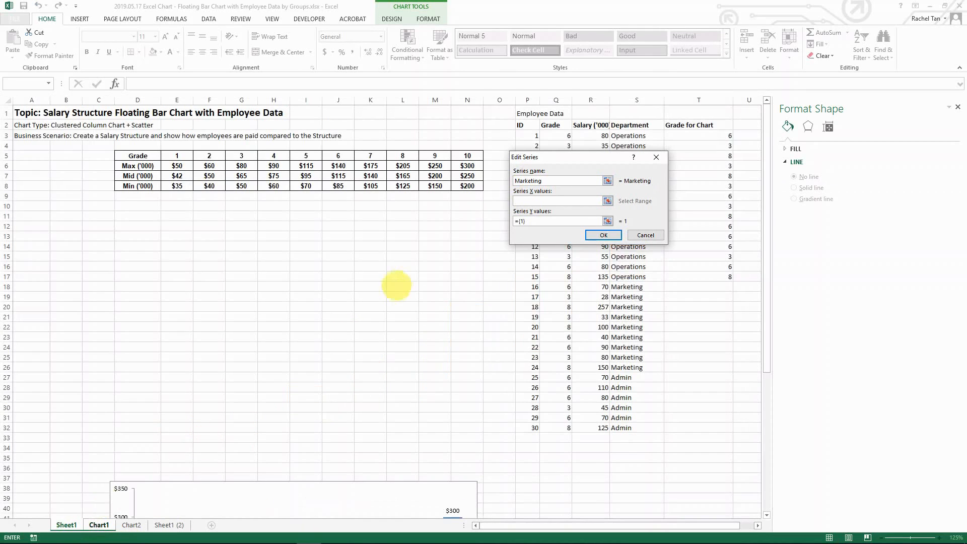
{"action": "left_click_drag", "start_coordinate": [545, 157], "coordinate": [353, 189]}
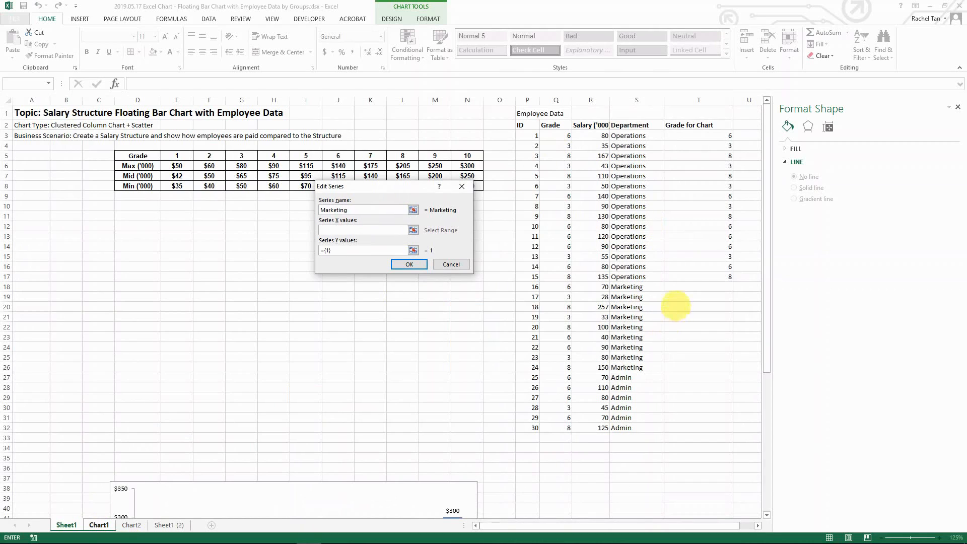
{"action": "left_click_drag", "start_coordinate": [681, 286], "coordinate": [688, 370]}
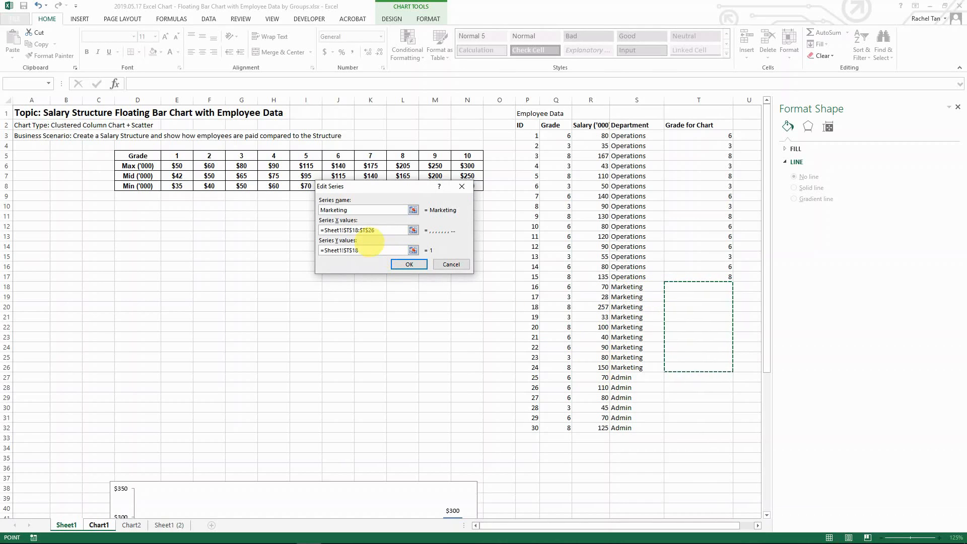
{"action": "left_click", "coordinate": [383, 251]}
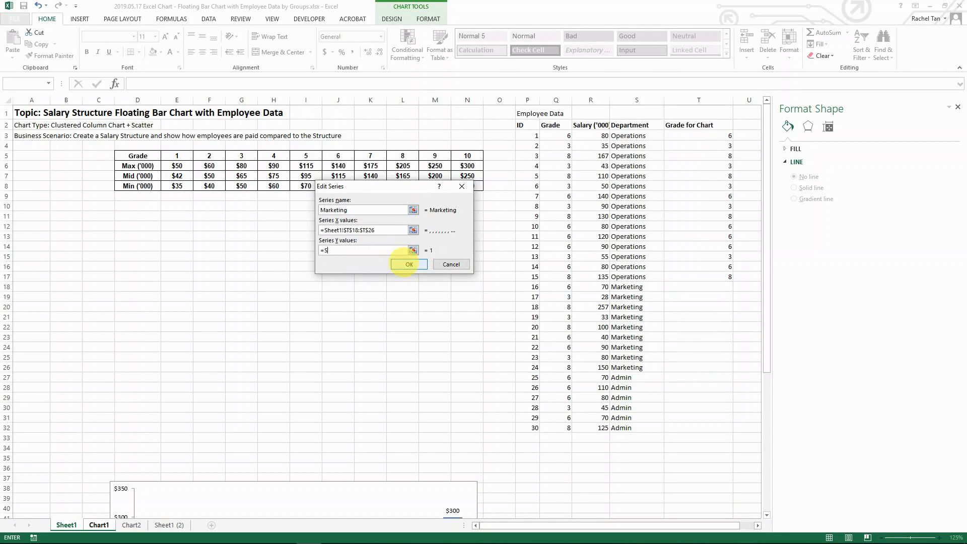
{"action": "key", "text": "BackSpace"}
{"action": "key", "text": "BackSpace"}
{"action": "left_click_drag", "start_coordinate": [590, 327], "coordinate": [594, 367]}
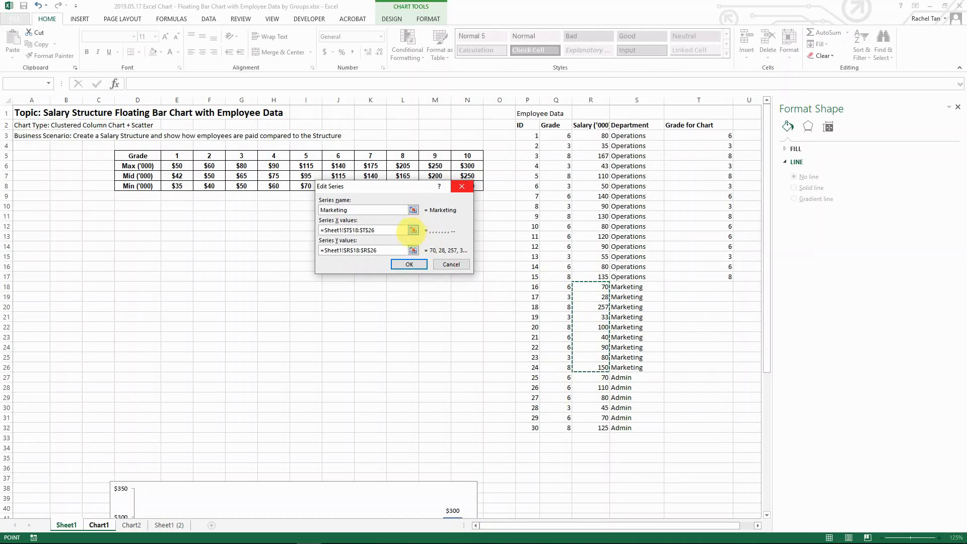
{"action": "left_click", "coordinate": [409, 264]}
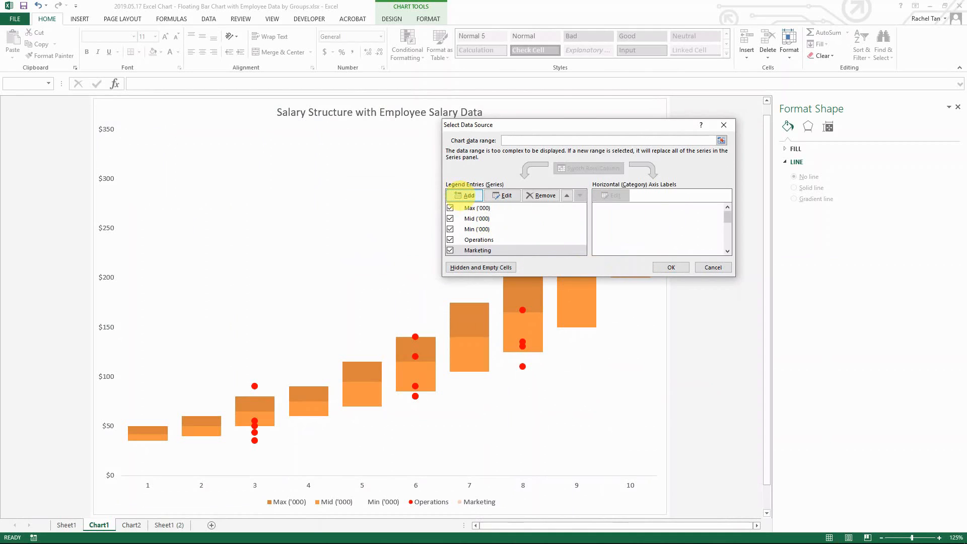
- Add an Admin series with X values Sheet1 T27:T32 and Y values R27:R32, and apply the data source changes
{"action": "left_click", "coordinate": [464, 195]}
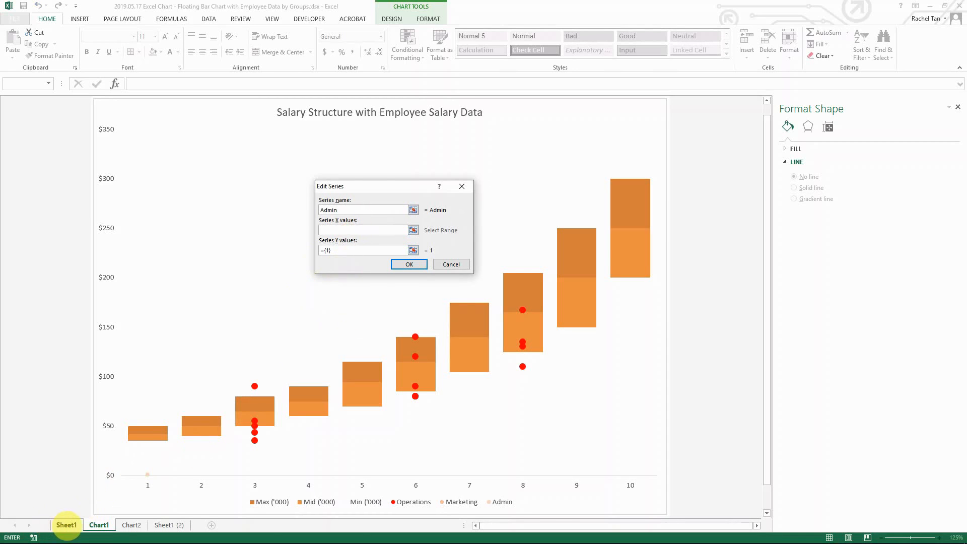
{"action": "left_click", "coordinate": [66, 525]}
{"action": "left_click_drag", "start_coordinate": [681, 378], "coordinate": [685, 423]}
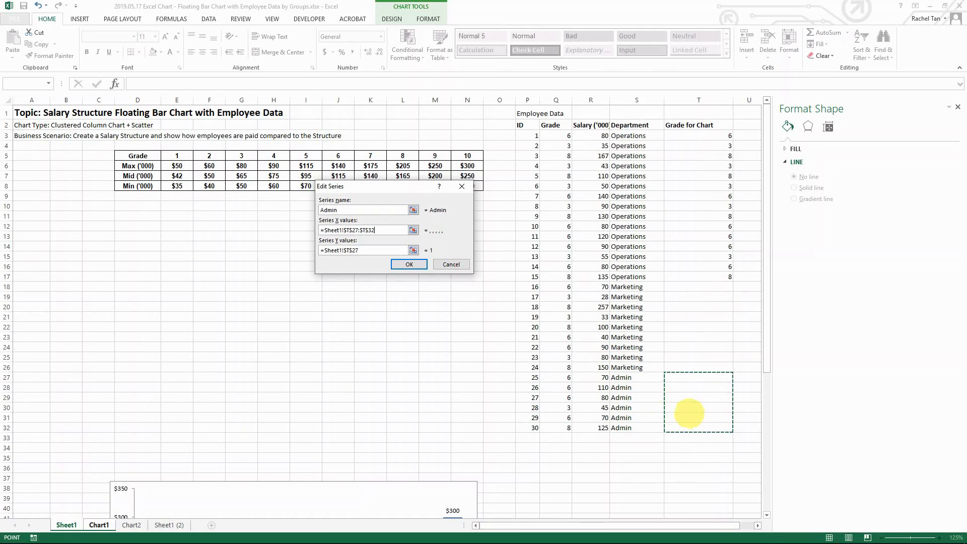
{"action": "left_click", "coordinate": [334, 251]}
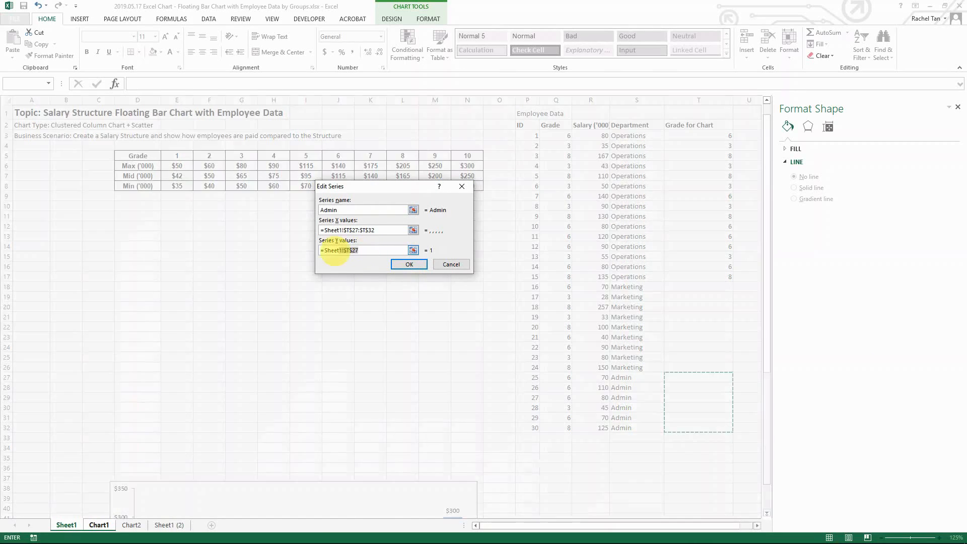
{"action": "key", "text": "BackSpace"}
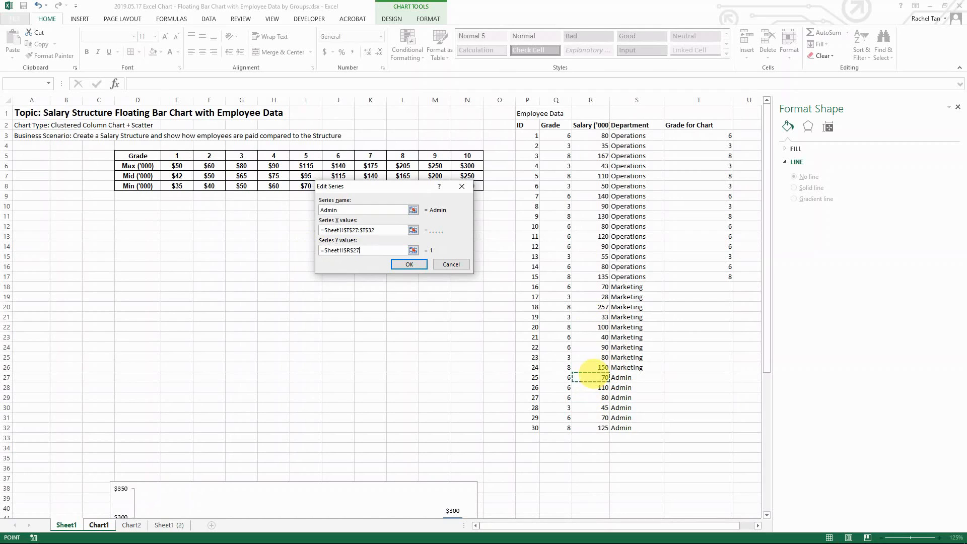
{"action": "left_click_drag", "start_coordinate": [590, 377], "coordinate": [594, 427]}
{"action": "left_click", "coordinate": [409, 264]}
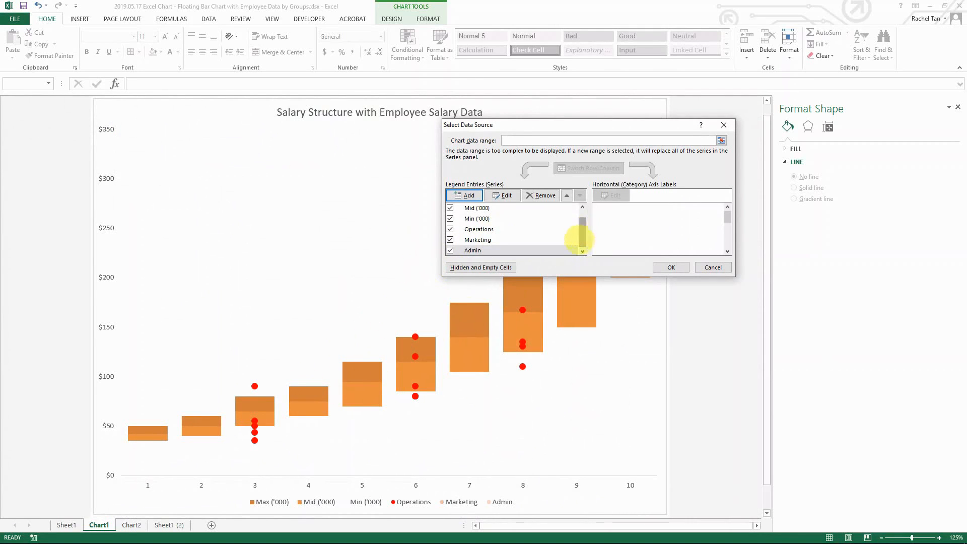
{"action": "left_click", "coordinate": [670, 267]}
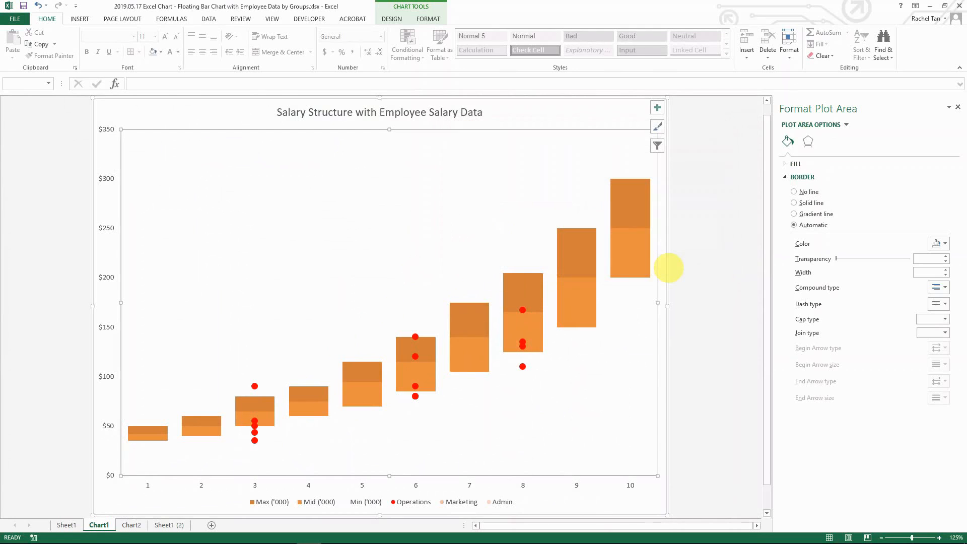
- Enter =Q18+0.25 in T18 on Sheet1 and fill the formula down to T26 for the Marketing employees
{"action": "left_click", "coordinate": [65, 524]}
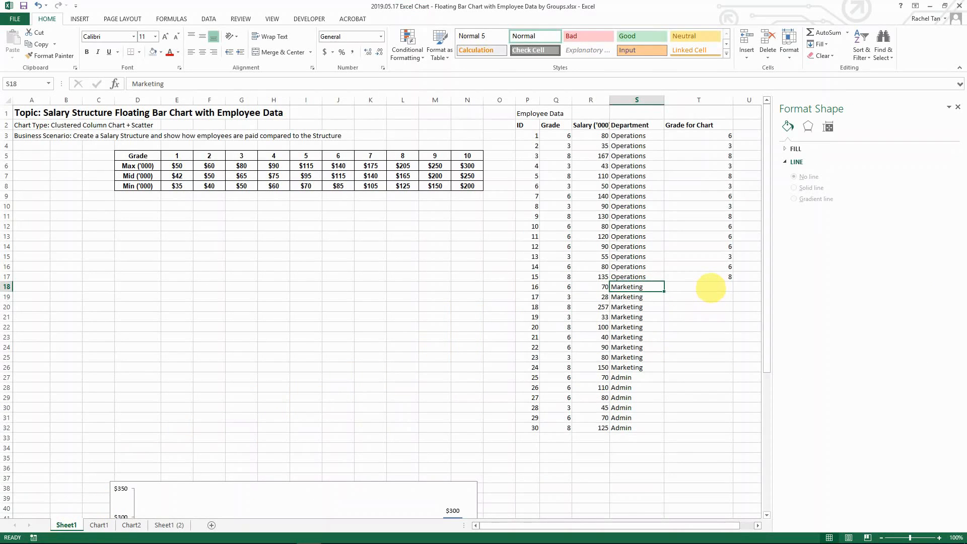
{"action": "left_click", "coordinate": [710, 287]}
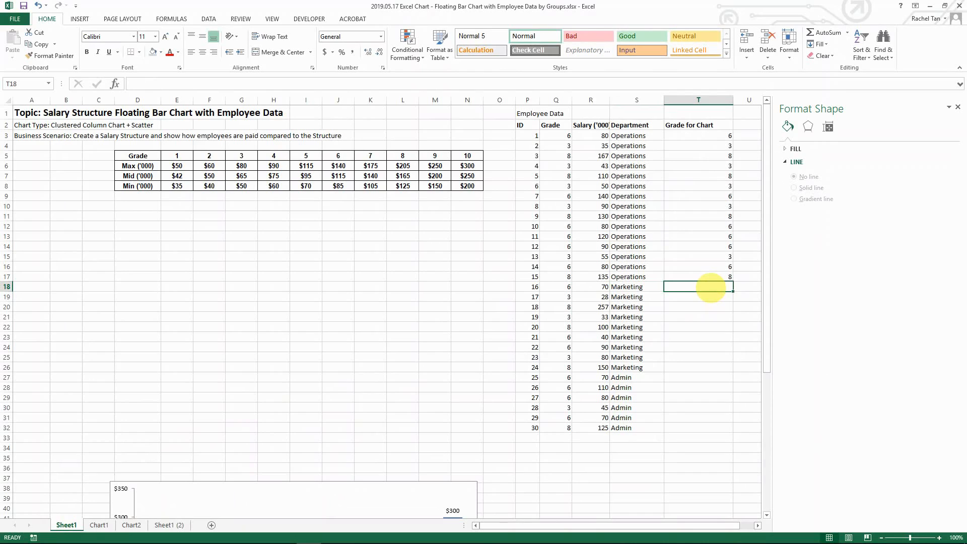
{"action": "key", "text": "Left"}
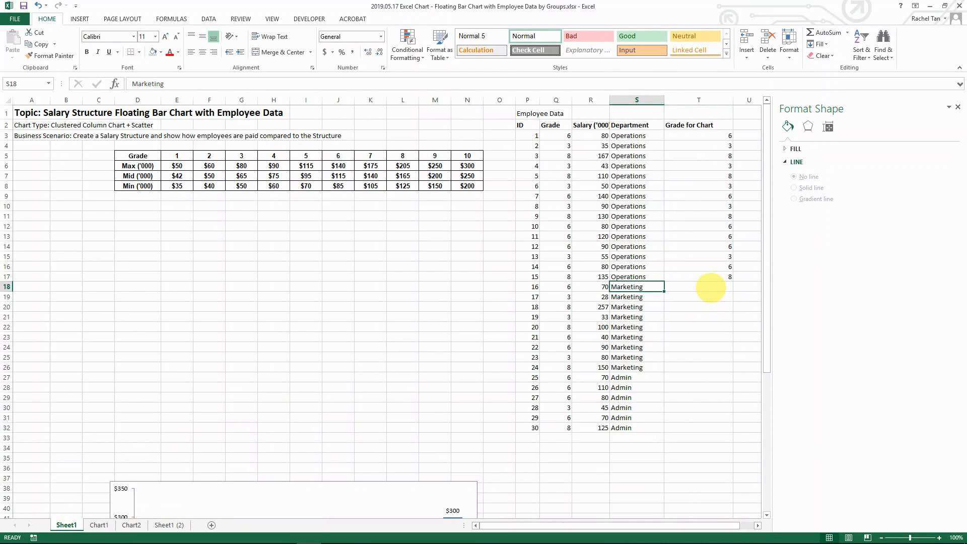
{"action": "left_click", "coordinate": [711, 287]}
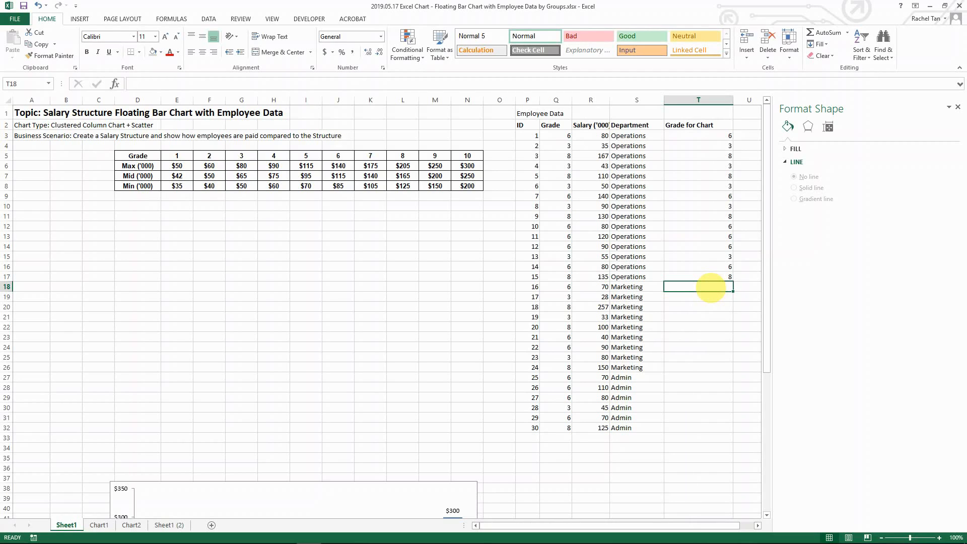
{"action": "type", "text": "="}
{"action": "key", "text": "Left"}
{"action": "key", "text": "Left"}
{"action": "key", "text": "Left"}
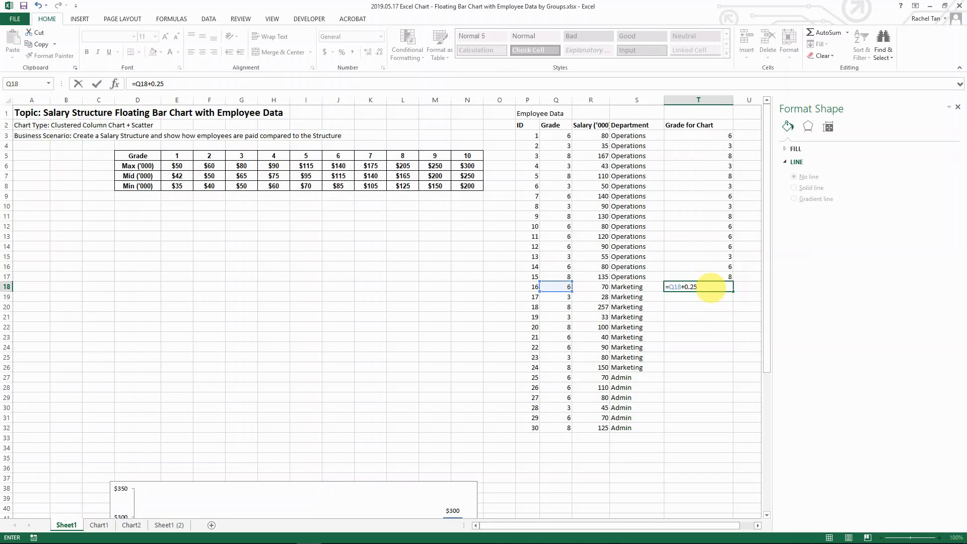
{"action": "key", "text": "ctrl+Return"}
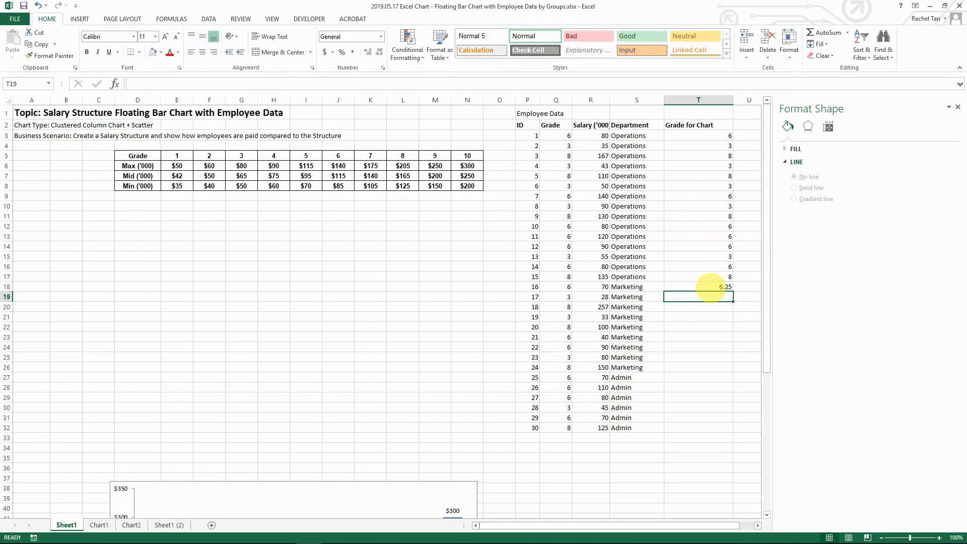
{"action": "left_click_drag", "start_coordinate": [733, 291], "coordinate": [721, 371]}
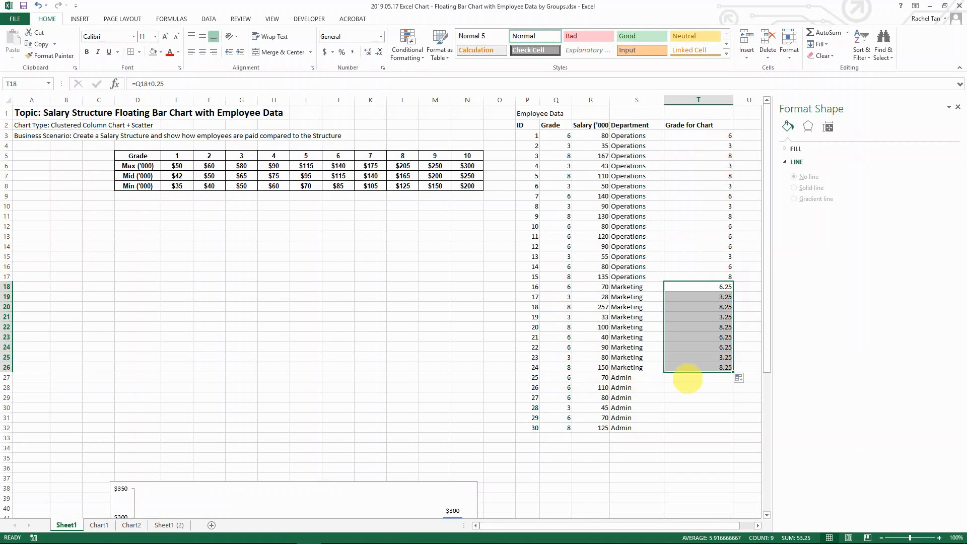
- Enter =Q27-0.25 in T27 and fill the formula down to T32 for the Admin employees
{"action": "left_click", "coordinate": [689, 378]}
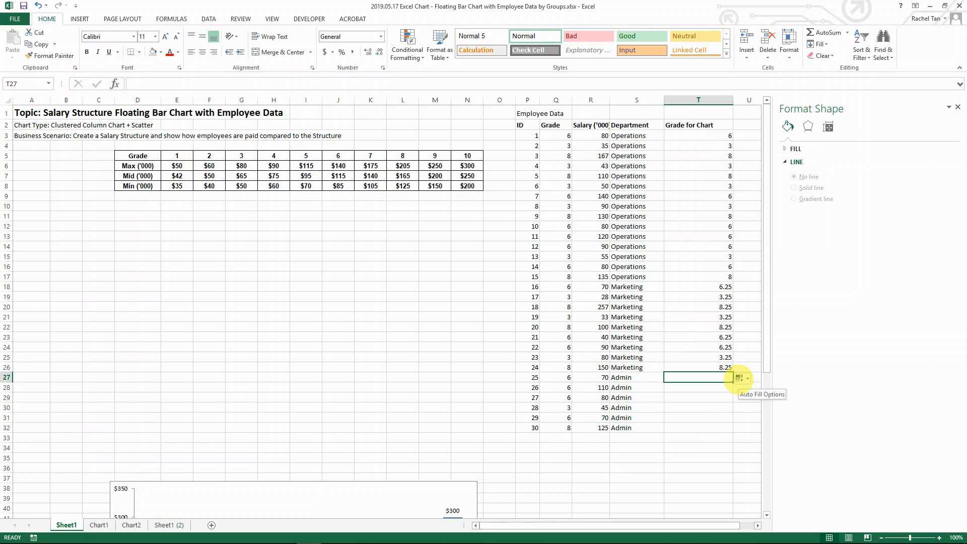
{"action": "type", "text": "="}
{"action": "key", "text": "Left"}
{"action": "key", "text": "Left"}
{"action": "key", "text": "Left"}
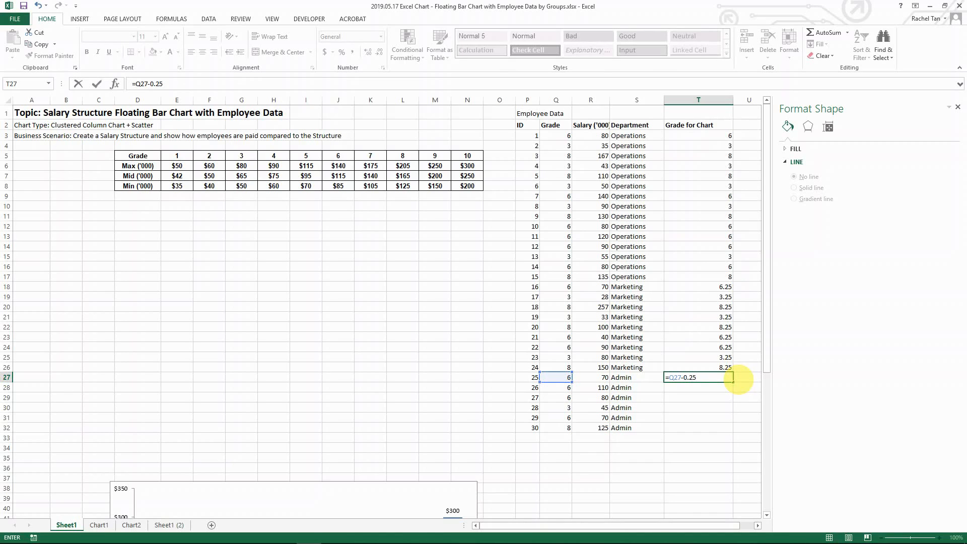
{"action": "key", "text": "ctrl+Return"}
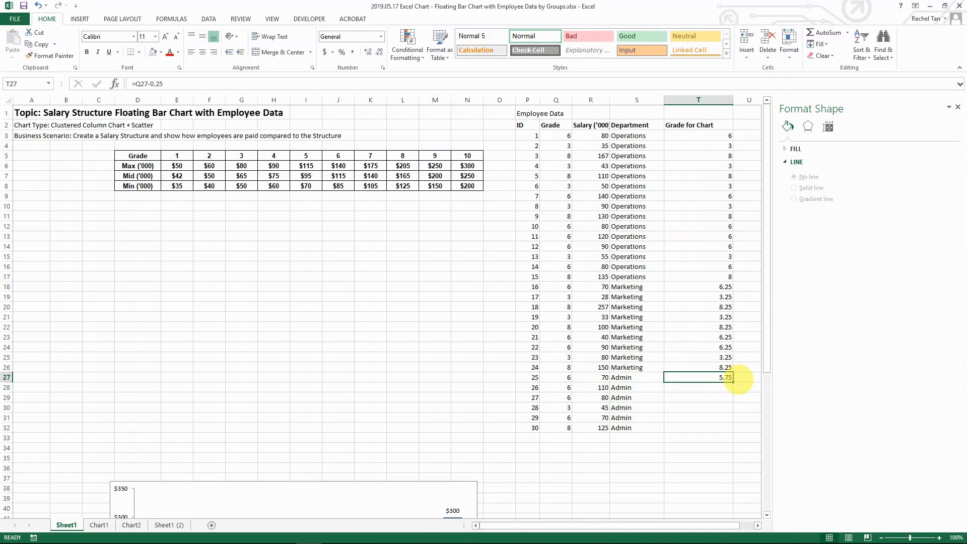
{"action": "left_click_drag", "start_coordinate": [733, 382], "coordinate": [723, 429]}
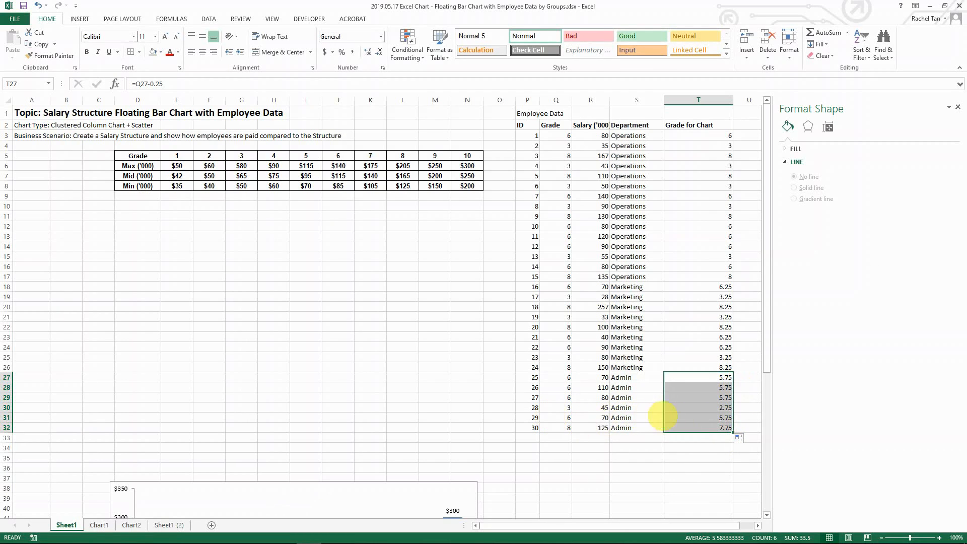
- Check the offset formulas in T31 and T18, and view the Marketing and Admin points on Chart1
{"action": "left_click", "coordinate": [678, 417]}
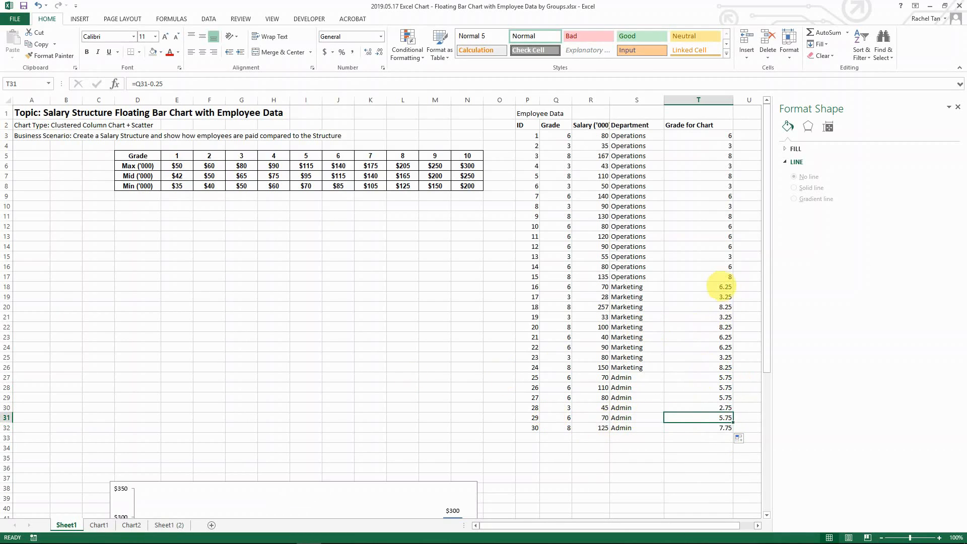
{"action": "left_click", "coordinate": [719, 287]}
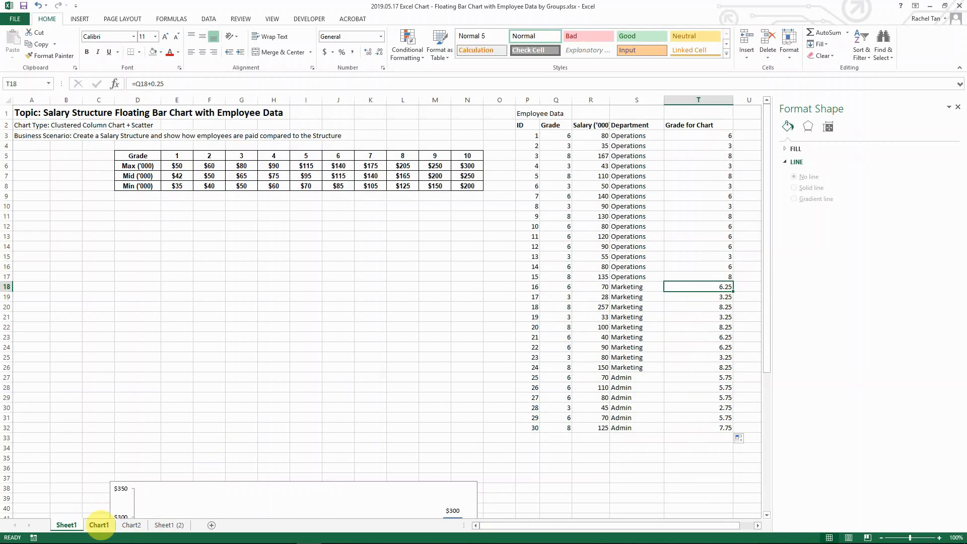
{"action": "left_click", "coordinate": [99, 524]}
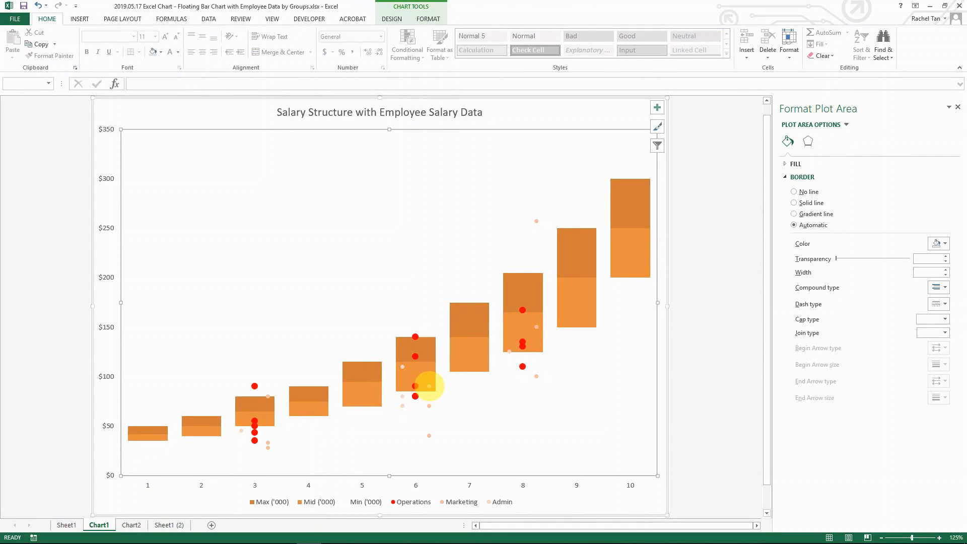
- Set the Marketing series on Chart1 to built-in markers with size 8
{"action": "mouse_move", "coordinate": [429, 386]}
{"action": "left_click", "coordinate": [429, 386]}
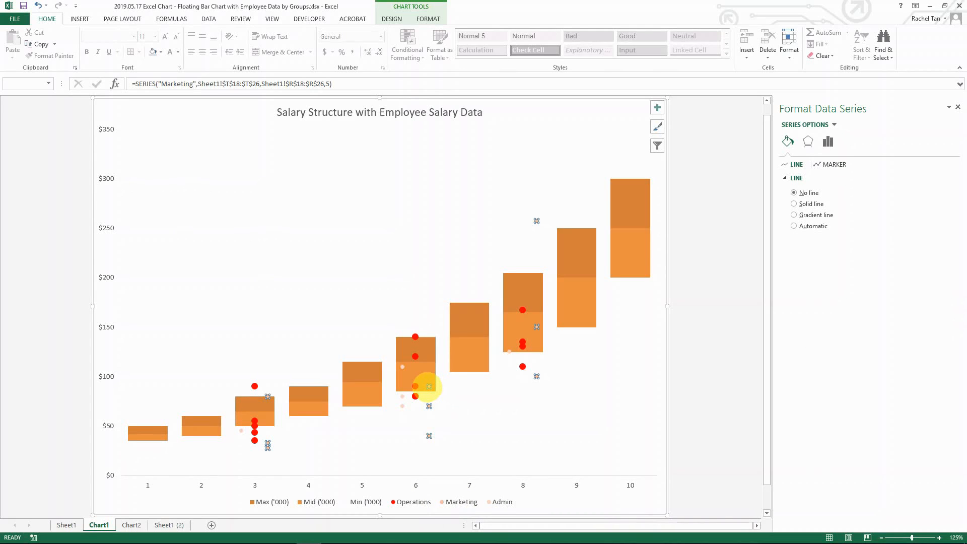
{"action": "right_click", "coordinate": [429, 386]}
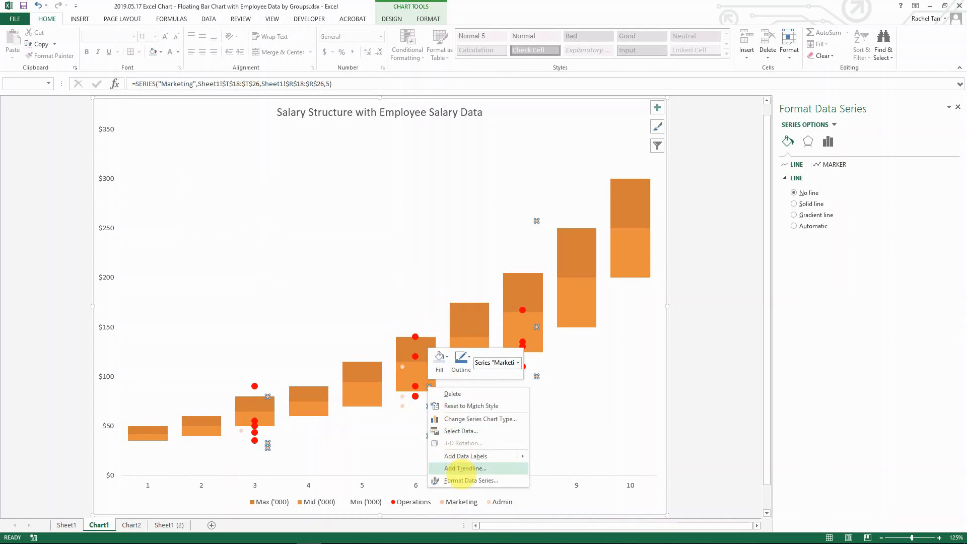
{"action": "left_click", "coordinate": [461, 480]}
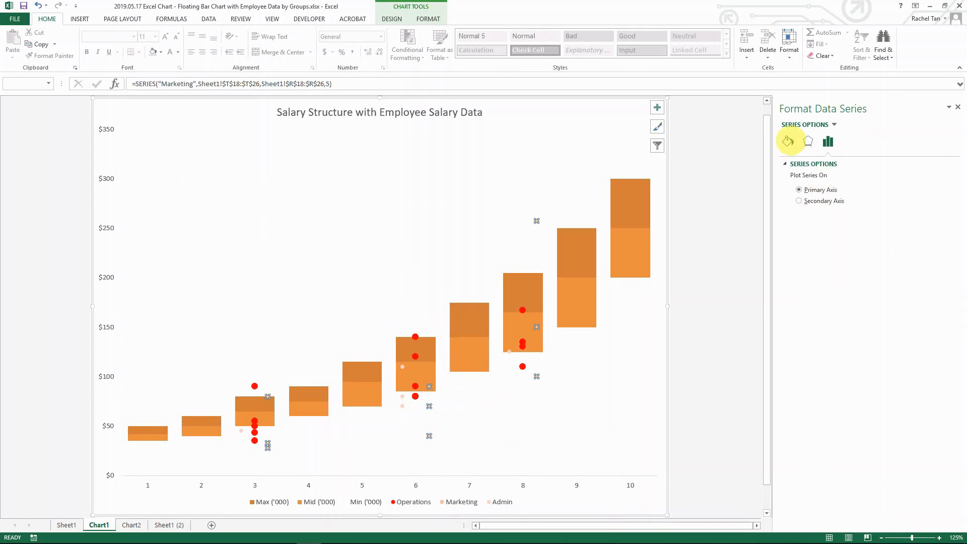
{"action": "left_click", "coordinate": [788, 141]}
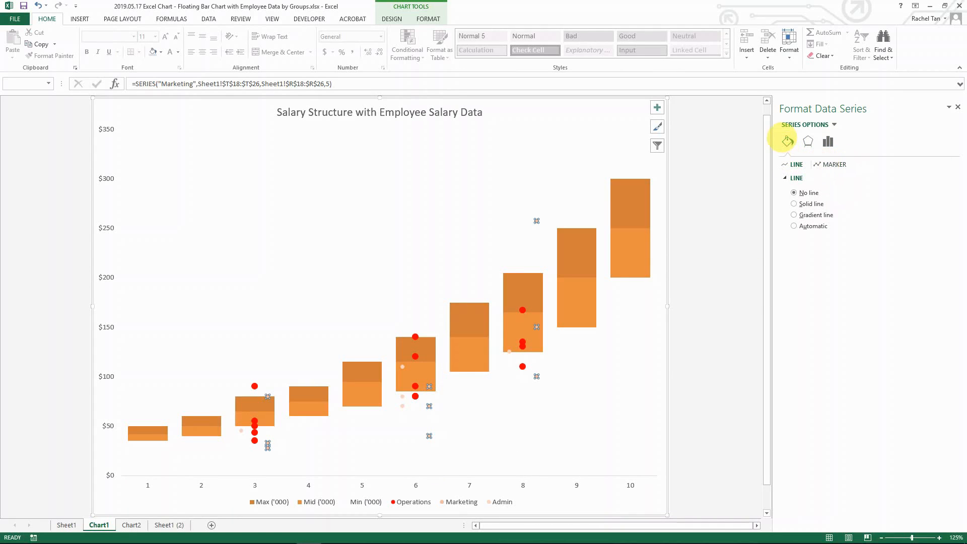
{"action": "left_click", "coordinate": [834, 165]}
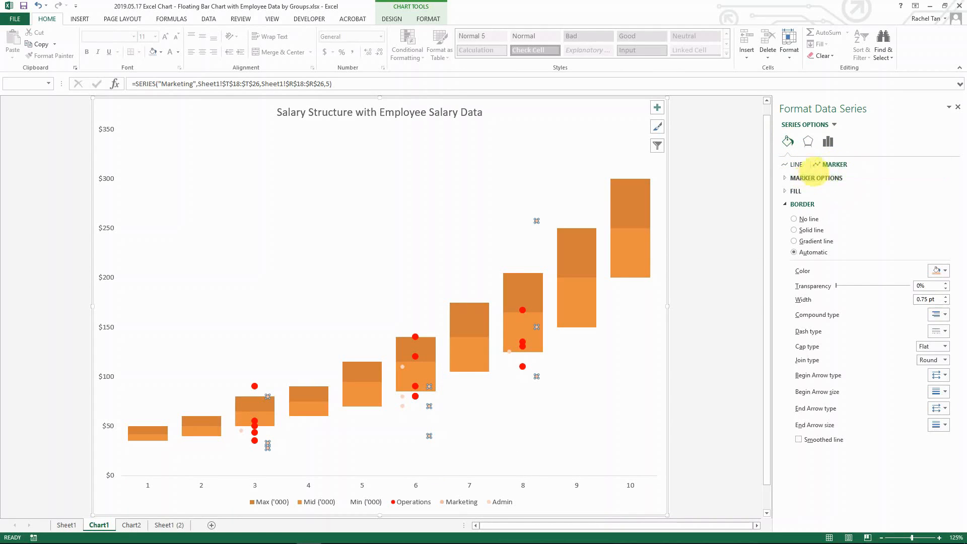
{"action": "left_click", "coordinate": [814, 178]}
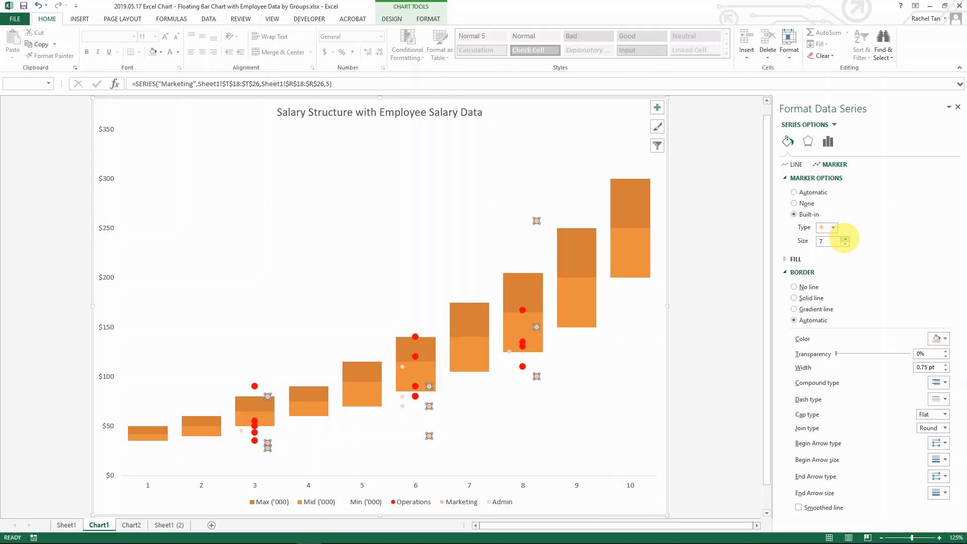
- Give the Marketing series markers a solid yellow border and a solid yellow fill
{"action": "left_click", "coordinate": [937, 337]}
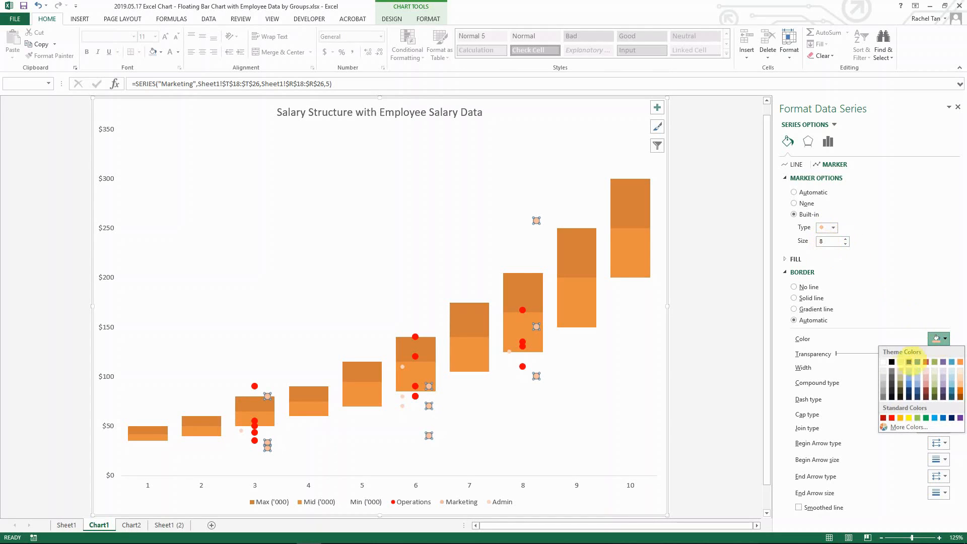
{"action": "left_click", "coordinate": [909, 417]}
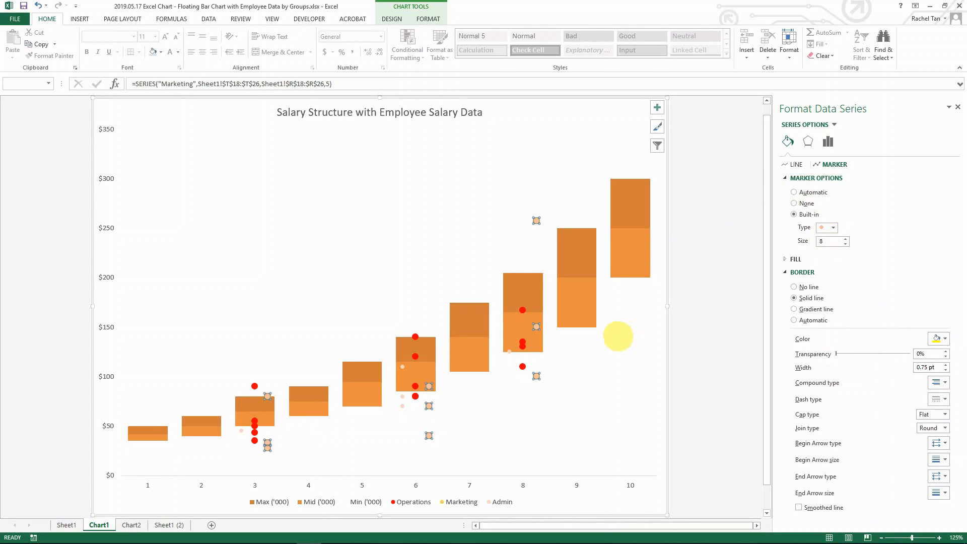
{"action": "left_click", "coordinate": [942, 339]}
{"action": "left_click", "coordinate": [860, 202]}
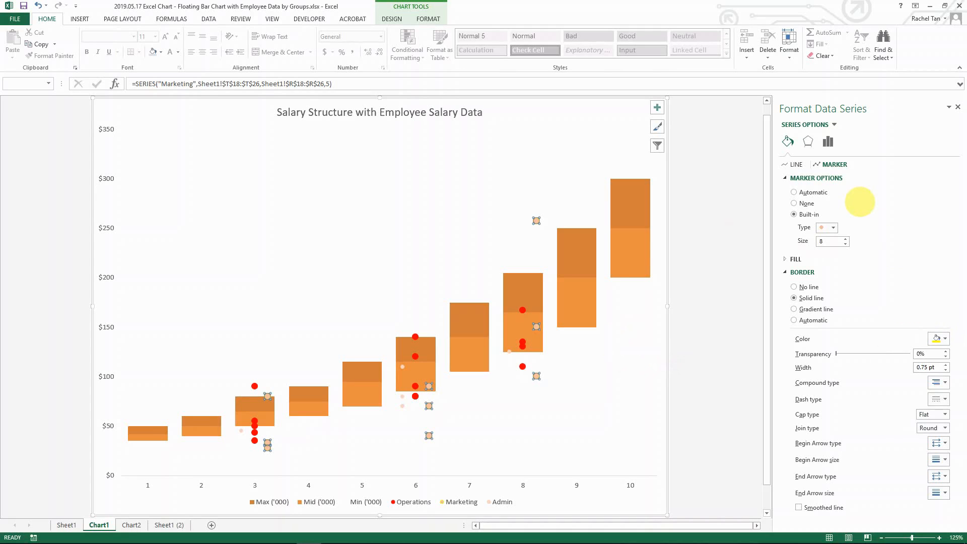
{"action": "left_click", "coordinate": [796, 259]}
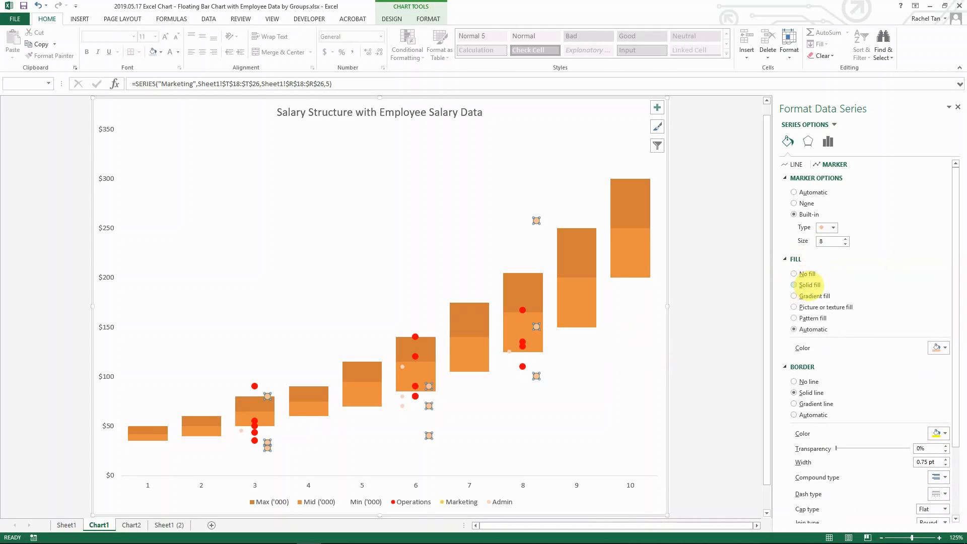
{"action": "left_click", "coordinate": [808, 285]}
{"action": "left_click", "coordinate": [941, 347]}
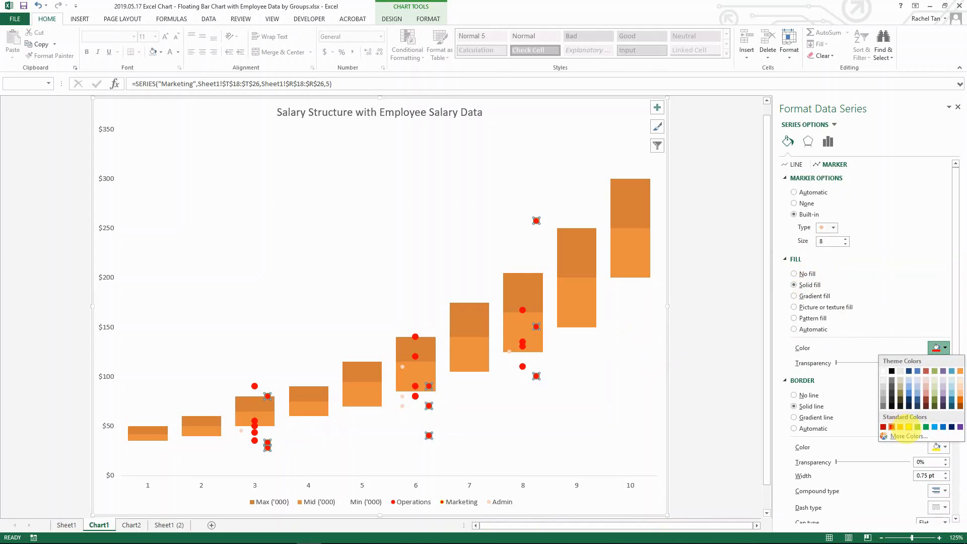
{"action": "left_click", "coordinate": [907, 427]}
{"action": "mouse_move", "coordinate": [537, 327]}
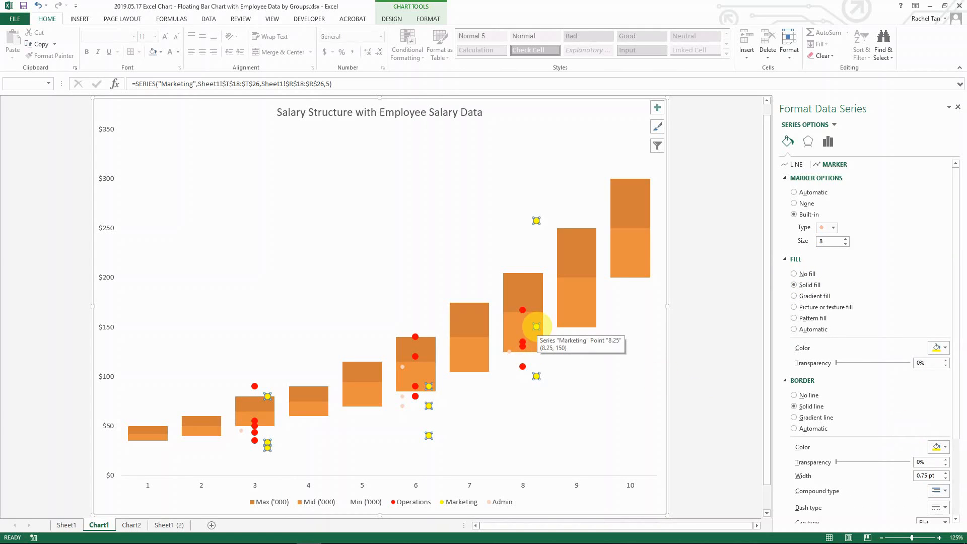
- Set the Admin series to built-in markers with size 8, keeping their automatic fill and border, and deselect the chart
{"action": "left_click", "coordinate": [509, 351]}
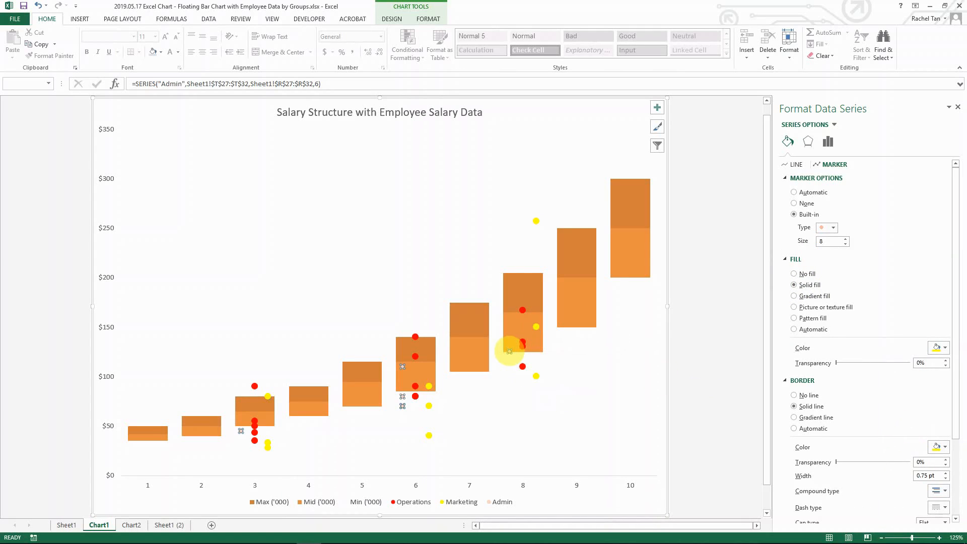
{"action": "right_click", "coordinate": [509, 351]}
{"action": "left_click", "coordinate": [537, 446]}
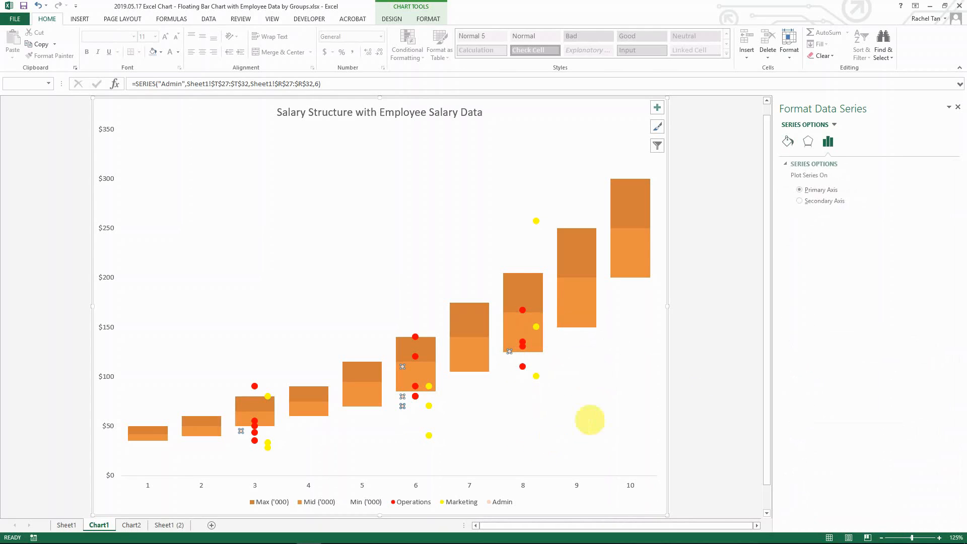
{"action": "left_click", "coordinate": [787, 141]}
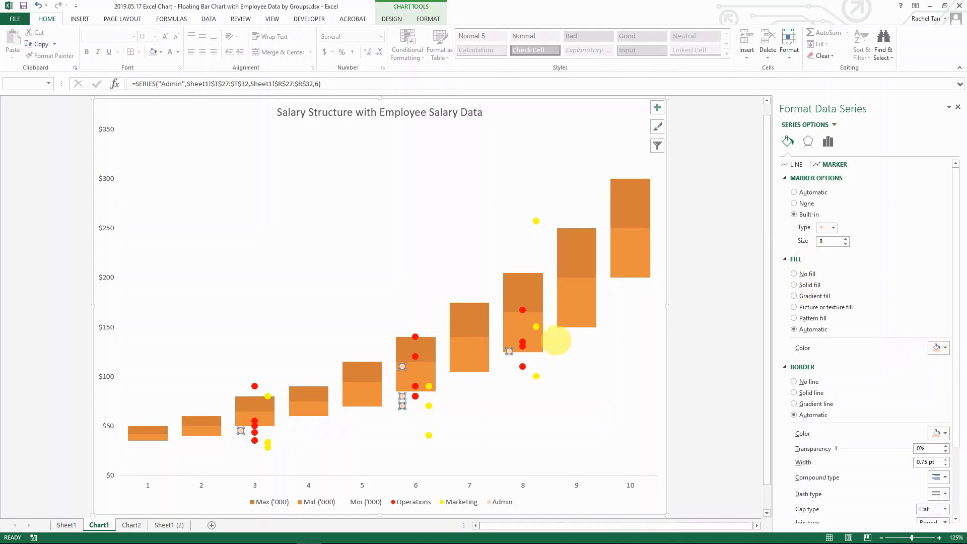
{"action": "left_click", "coordinate": [611, 363]}
{"action": "left_click", "coordinate": [697, 360]}
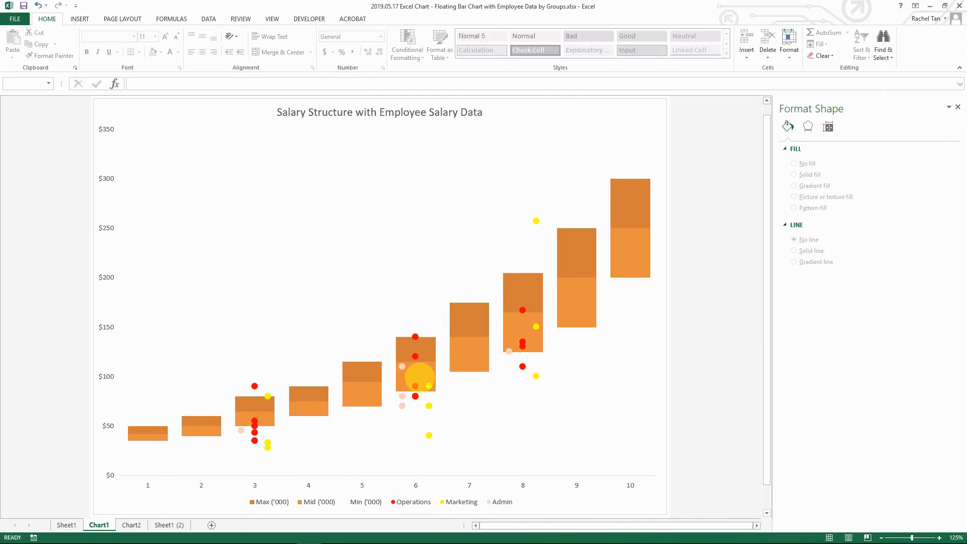
- Extend the chart title to read "Salary Structure with Employee Salary Data by Group"
{"action": "left_click", "coordinate": [478, 112]}
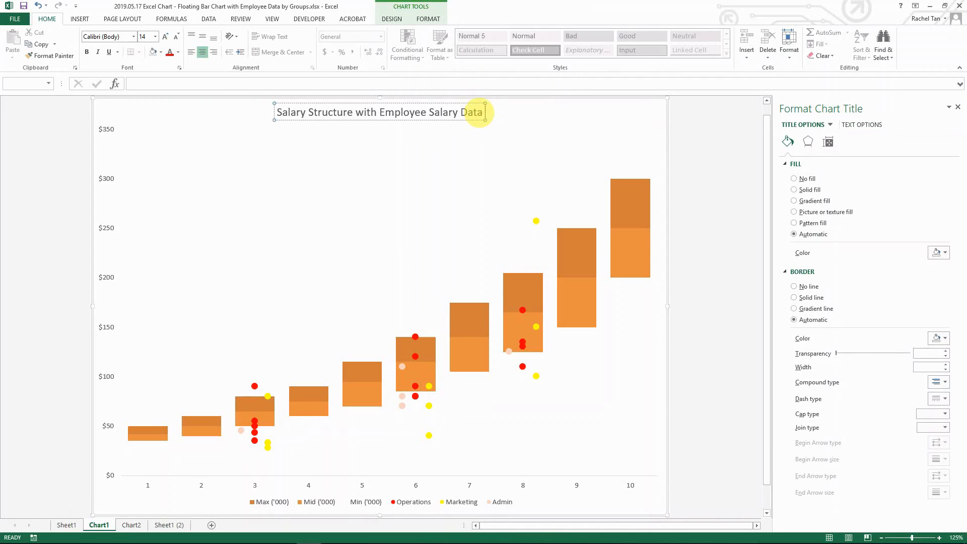
{"action": "type", "text": "by Group"}
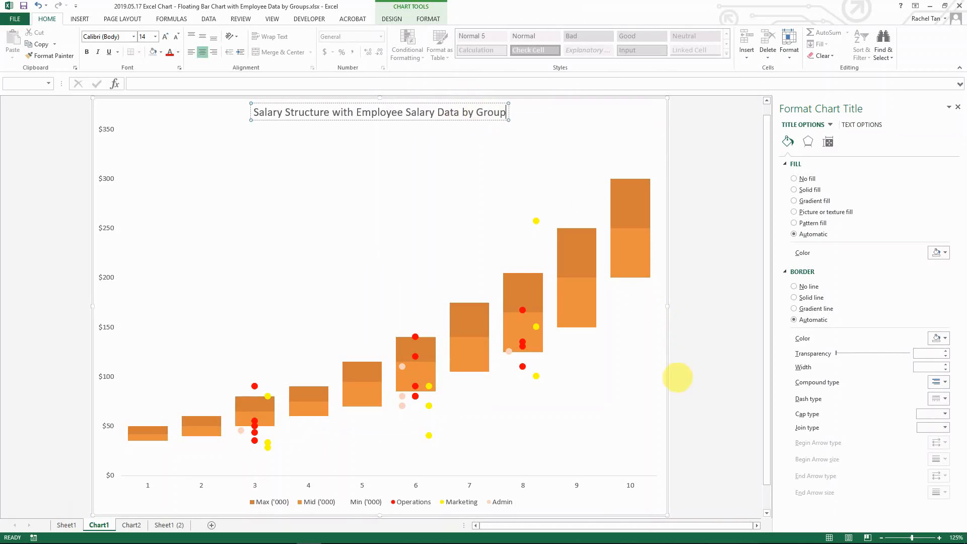
{"action": "left_click", "coordinate": [677, 376]}
- Change T27 on Sheet1 to =Q27-0.5, fill it down to T32, and view the Admin points on Chart1
{"action": "left_click", "coordinate": [63, 524]}
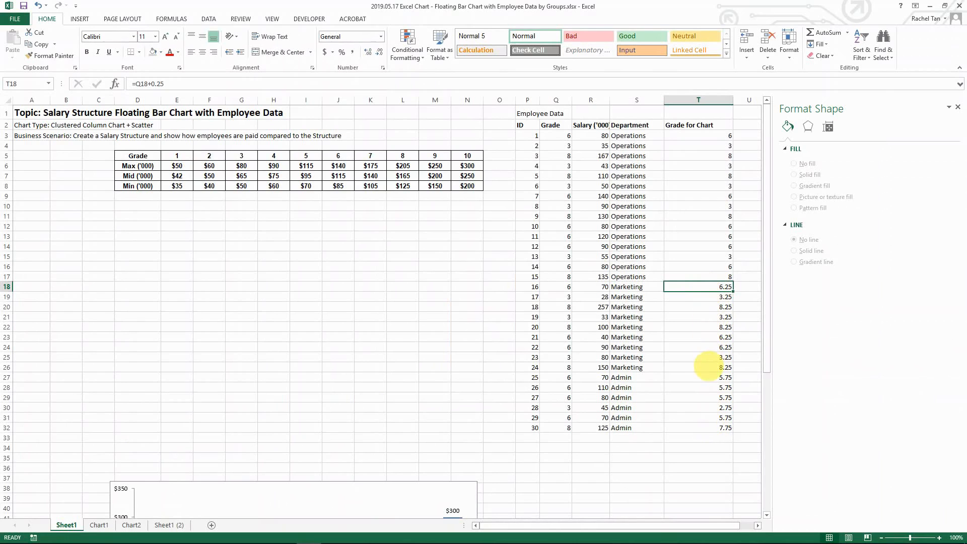
{"action": "left_click", "coordinate": [704, 378]}
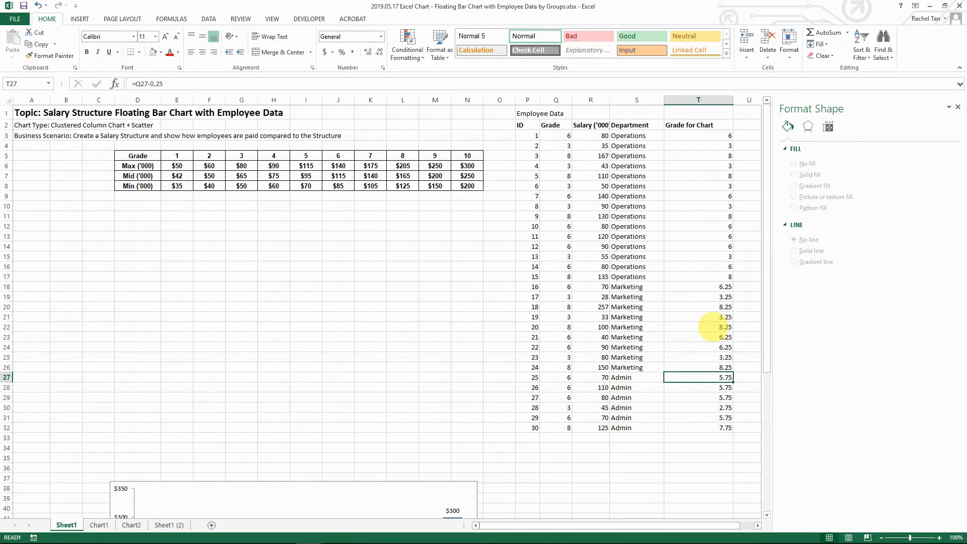
{"action": "left_click", "coordinate": [214, 81]}
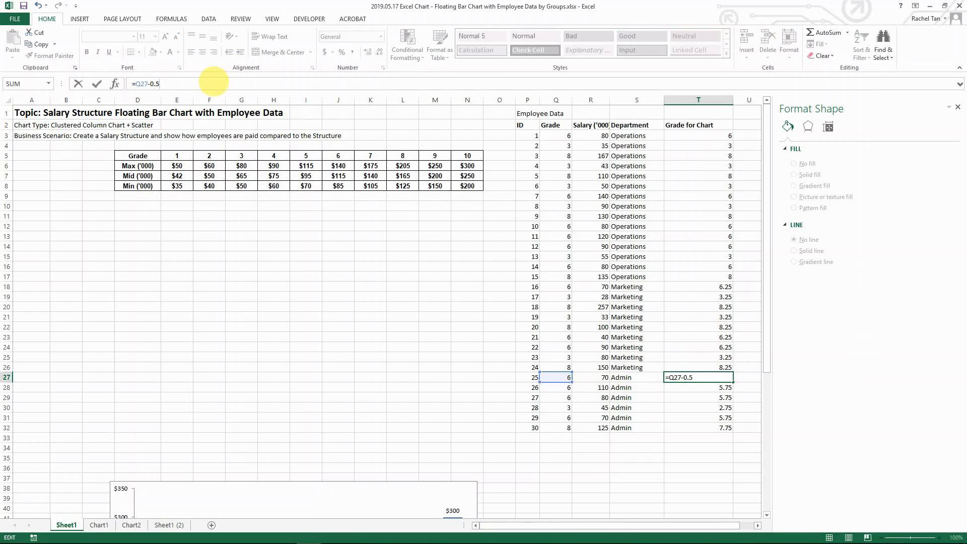
{"action": "key", "text": "ctrl+Return"}
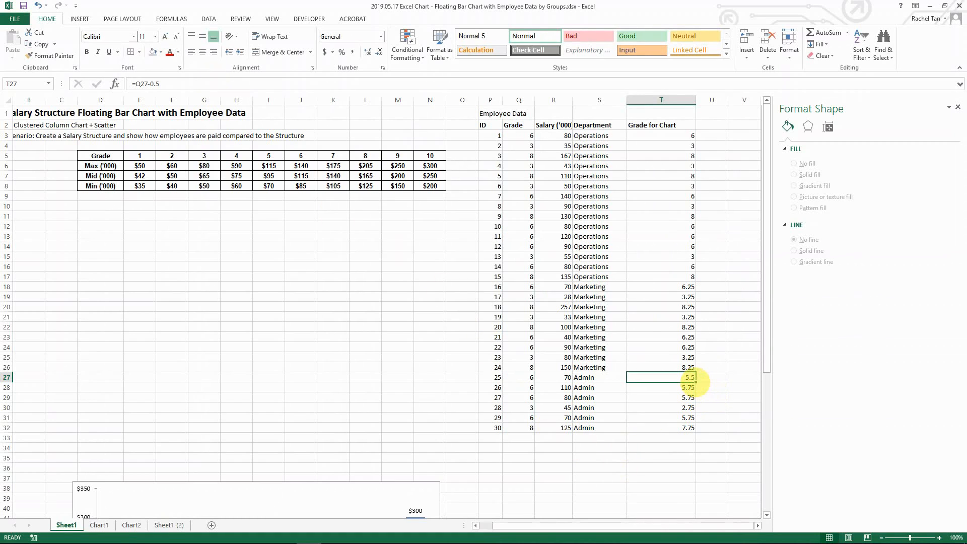
{"action": "left_click_drag", "start_coordinate": [695, 381], "coordinate": [687, 430]}
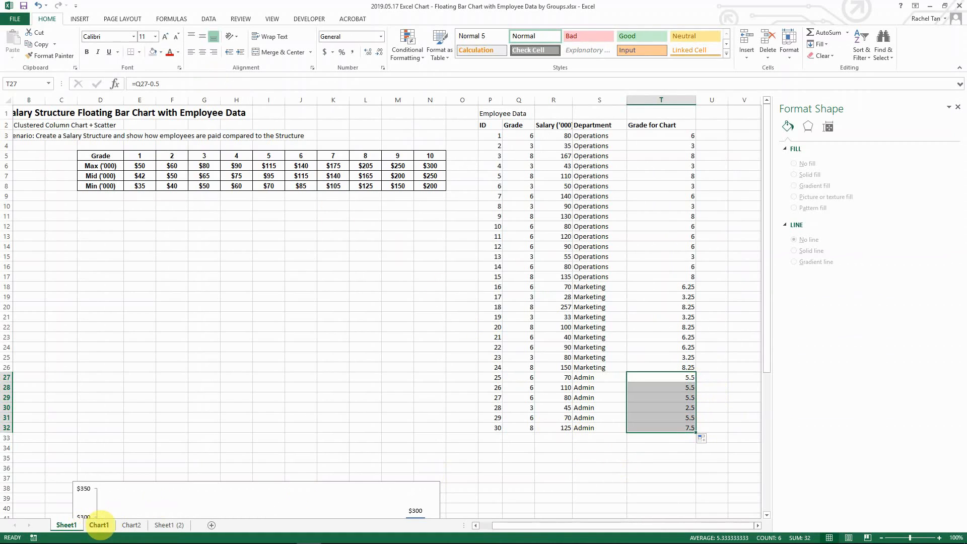
{"action": "left_click", "coordinate": [100, 524]}
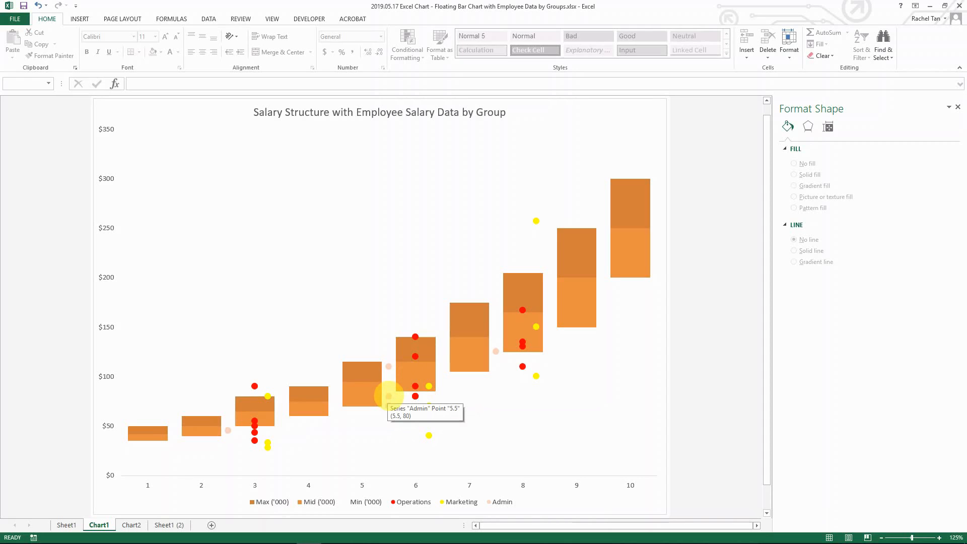
- Change T27 on Sheet1 to =Q27-0.3, fill it down to T32, and view the Admin points on Chart1
{"action": "left_click", "coordinate": [66, 525]}
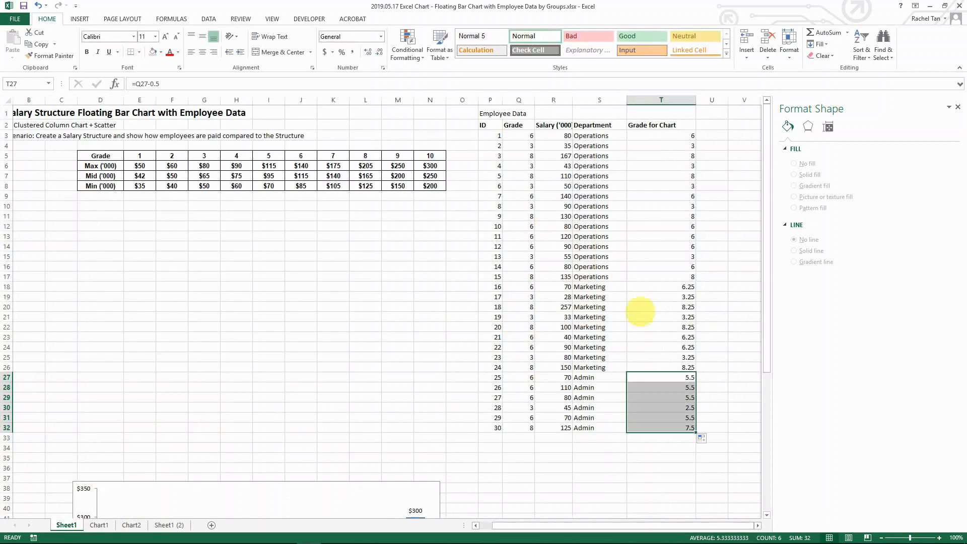
{"action": "left_click", "coordinate": [682, 381]}
{"action": "left_click", "coordinate": [183, 84]}
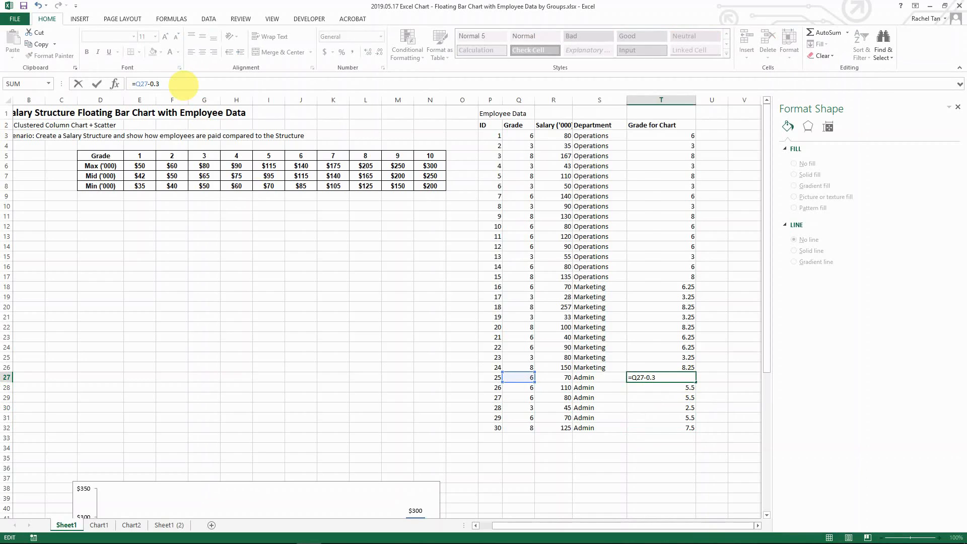
{"action": "key", "text": "ctrl+Return"}
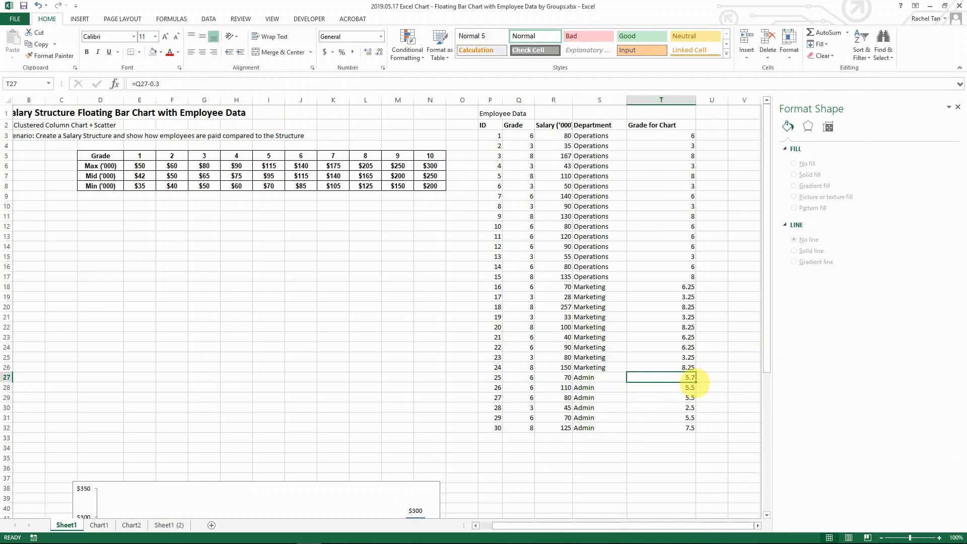
{"action": "left_click_drag", "start_coordinate": [695, 382], "coordinate": [690, 428]}
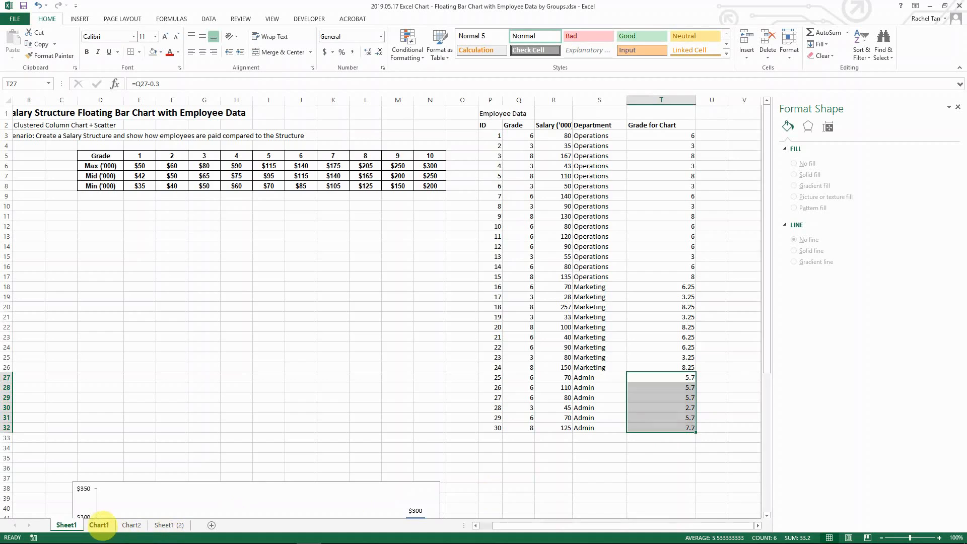
{"action": "left_click", "coordinate": [100, 525]}
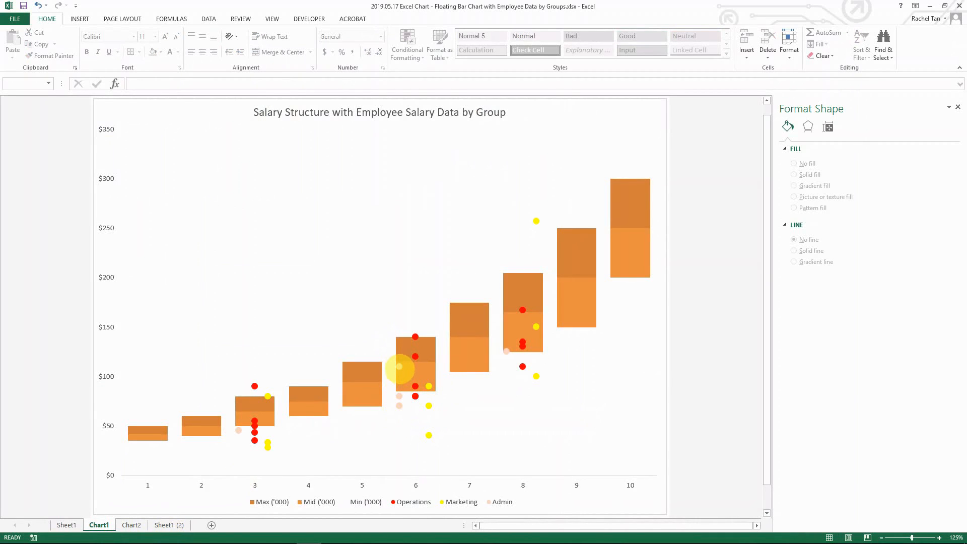
- Reduce the gap width of the salary range columns to 18% and deselect the series
{"action": "mouse_move", "coordinate": [398, 356]}
{"action": "right_click", "coordinate": [401, 353]}
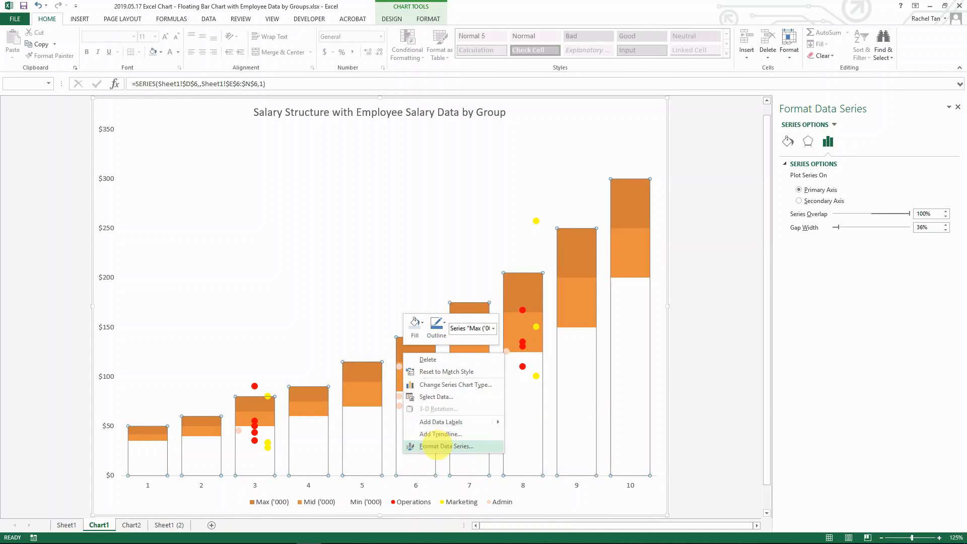
{"action": "left_click", "coordinate": [437, 446]}
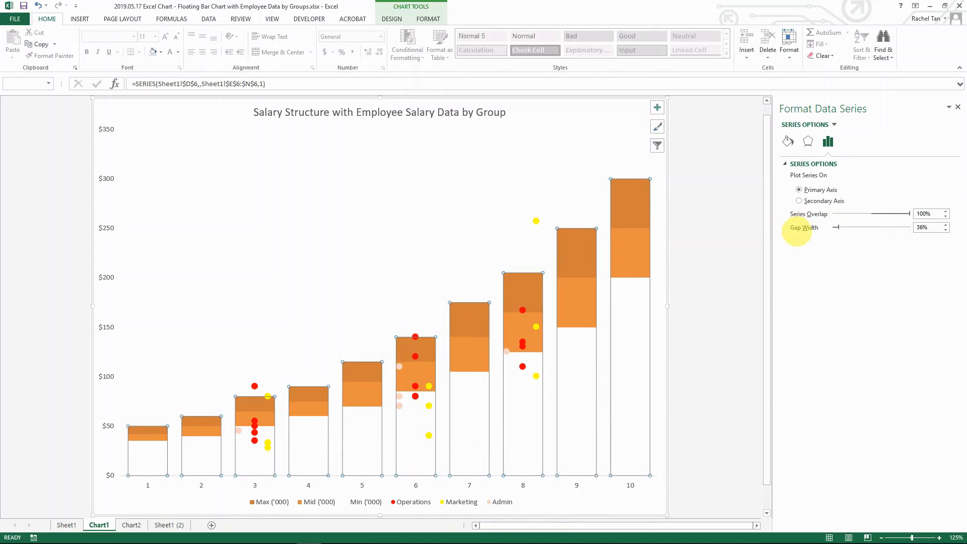
{"action": "left_click", "coordinate": [946, 230]}
{"action": "left_click", "coordinate": [945, 230]}
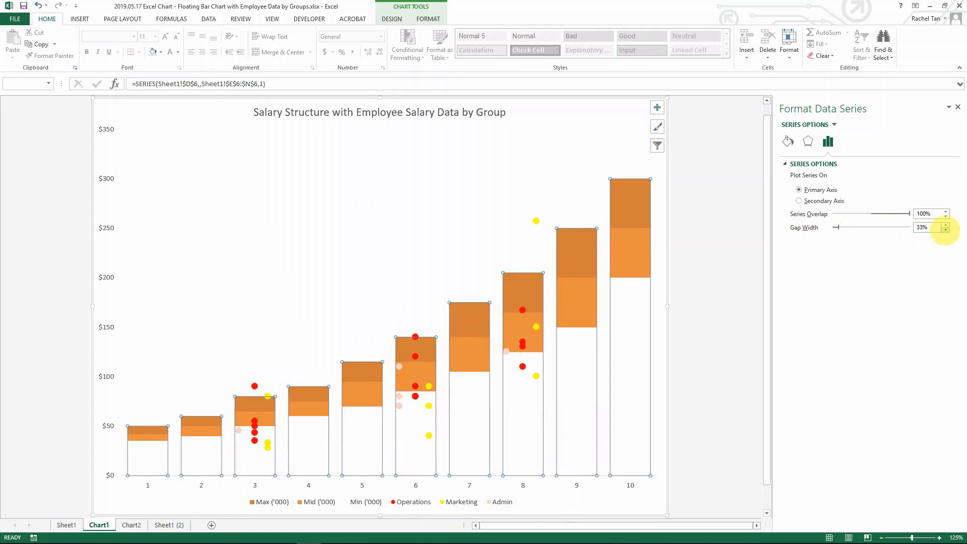
{"action": "left_click", "coordinate": [945, 230]}
{"action": "left_click", "coordinate": [945, 230]}
{"action": "left_click", "coordinate": [945, 229]}
{"action": "left_click", "coordinate": [945, 230]}
{"action": "left_click", "coordinate": [946, 230]}
{"action": "left_click", "coordinate": [945, 230]}
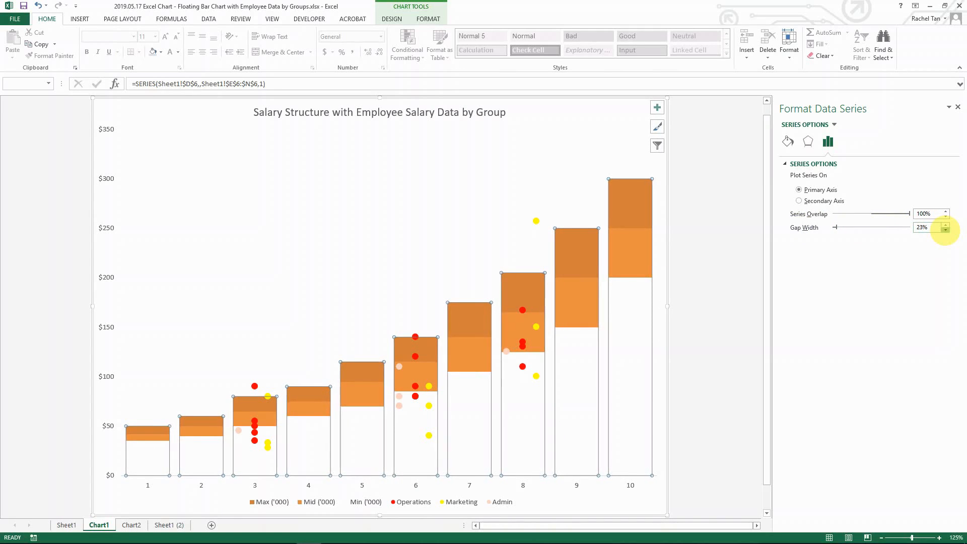
{"action": "left_click", "coordinate": [945, 229]}
{"action": "left_click", "coordinate": [945, 230]}
{"action": "left_click", "coordinate": [945, 229]}
{"action": "left_click", "coordinate": [945, 230]}
{"action": "left_click", "coordinate": [945, 229]}
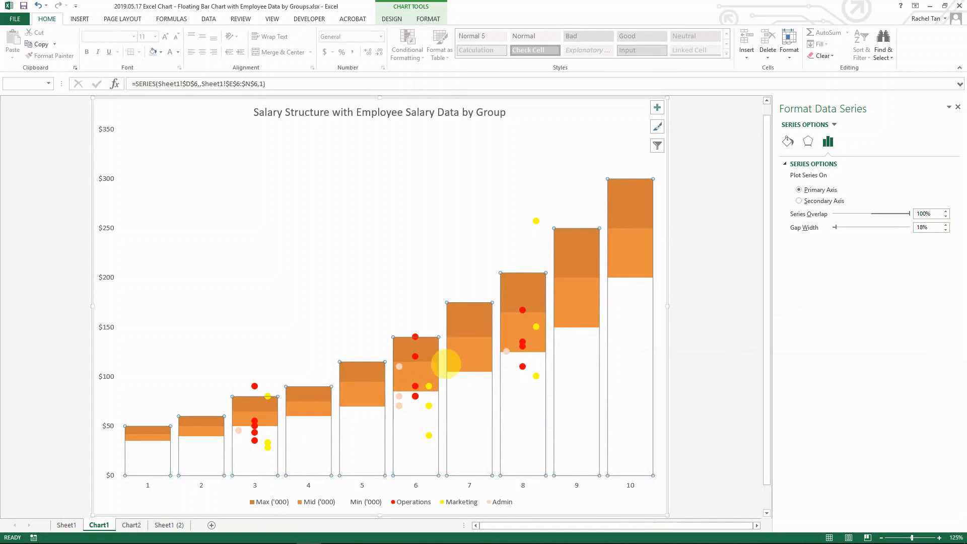
{"action": "left_click", "coordinate": [433, 322]}
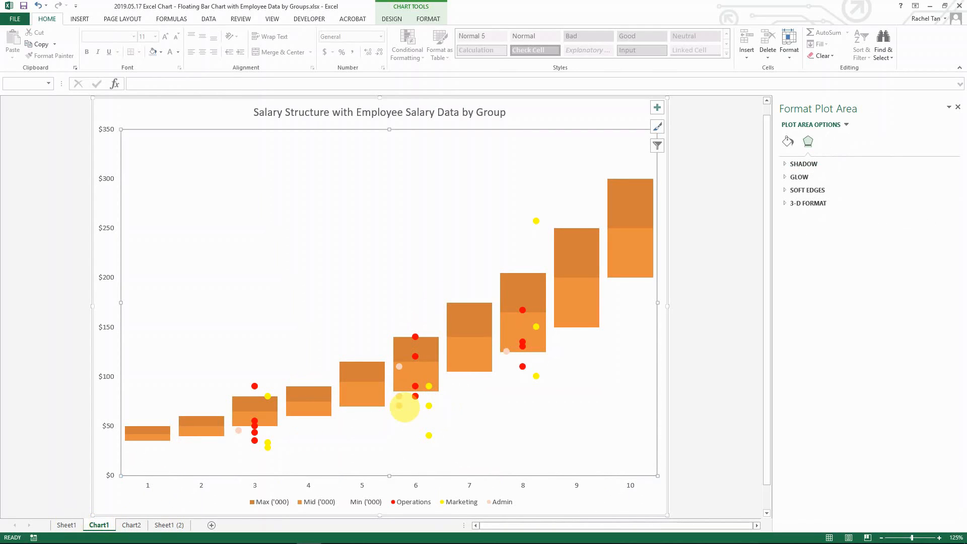
- Compare the Grade for Chart offsets on Sheet1 with the plotted department points on Chart1
{"action": "left_click", "coordinate": [67, 525]}
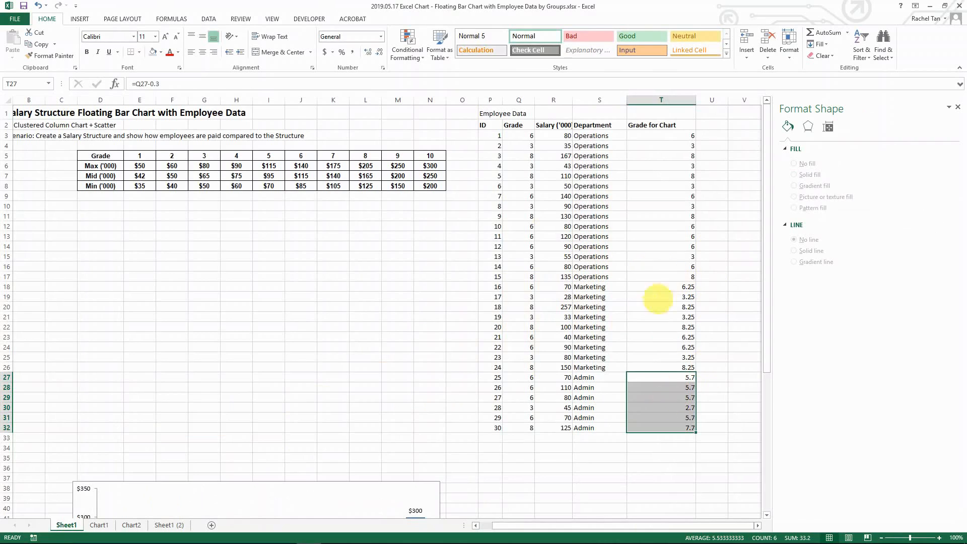
{"action": "left_click", "coordinate": [103, 522]}
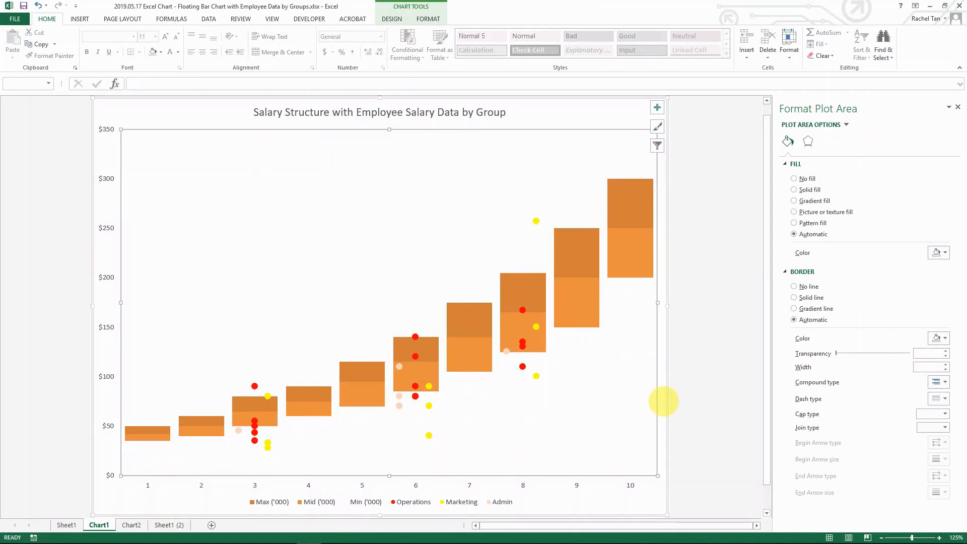
{"action": "left_click", "coordinate": [662, 401]}
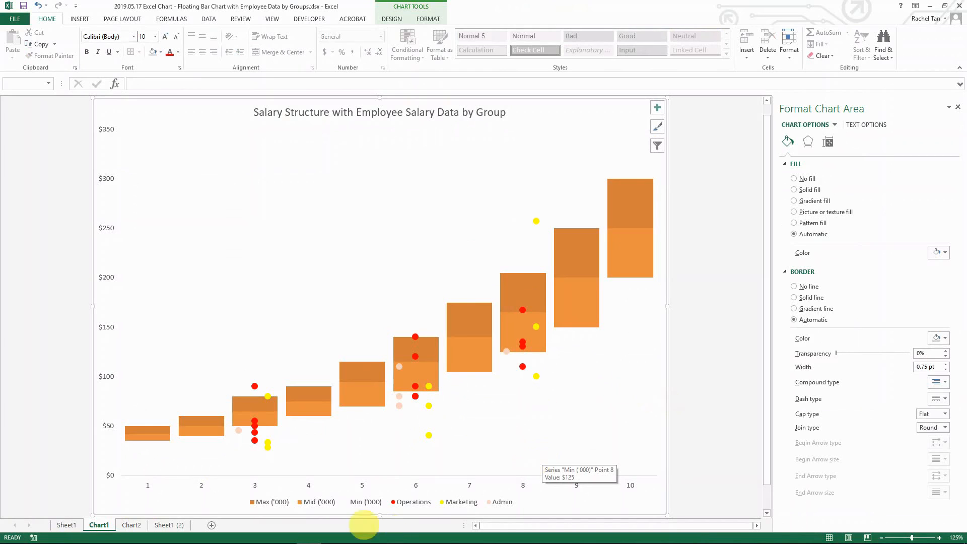